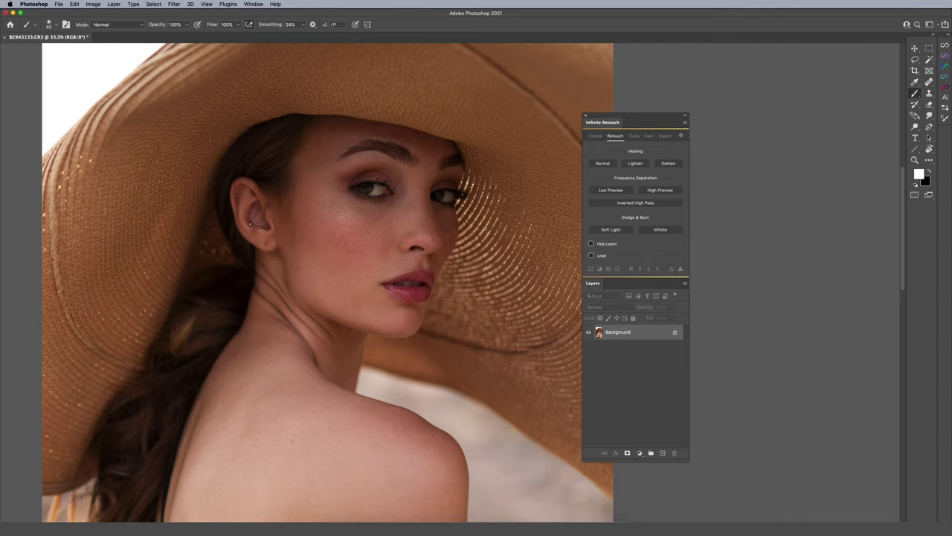
{"action": "left_click", "coordinate": [590, 136]}
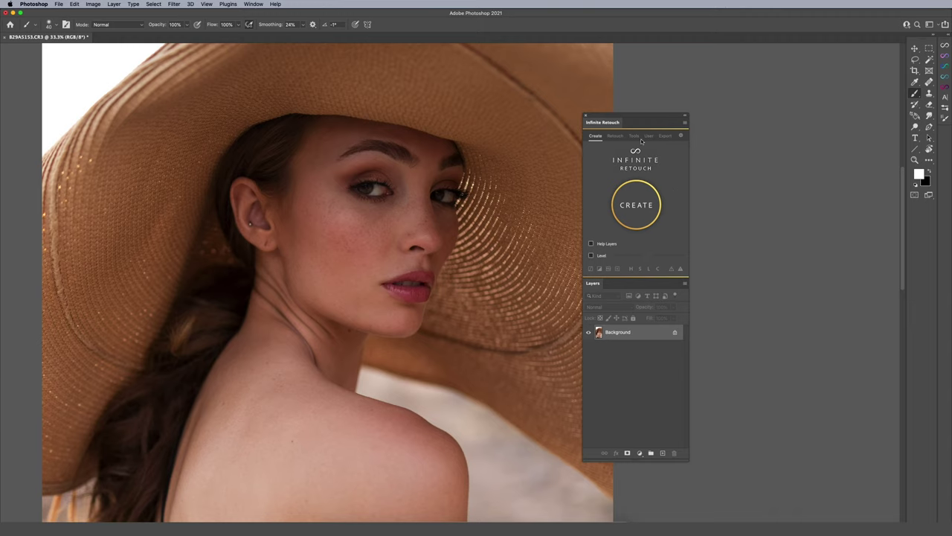
{"action": "left_click", "coordinate": [611, 137]}
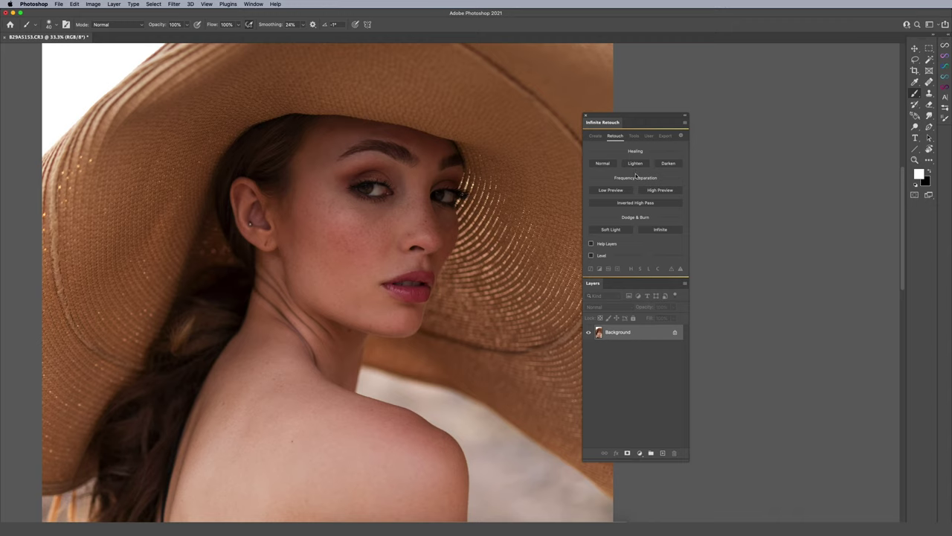
{"action": "left_click", "coordinate": [598, 138]}
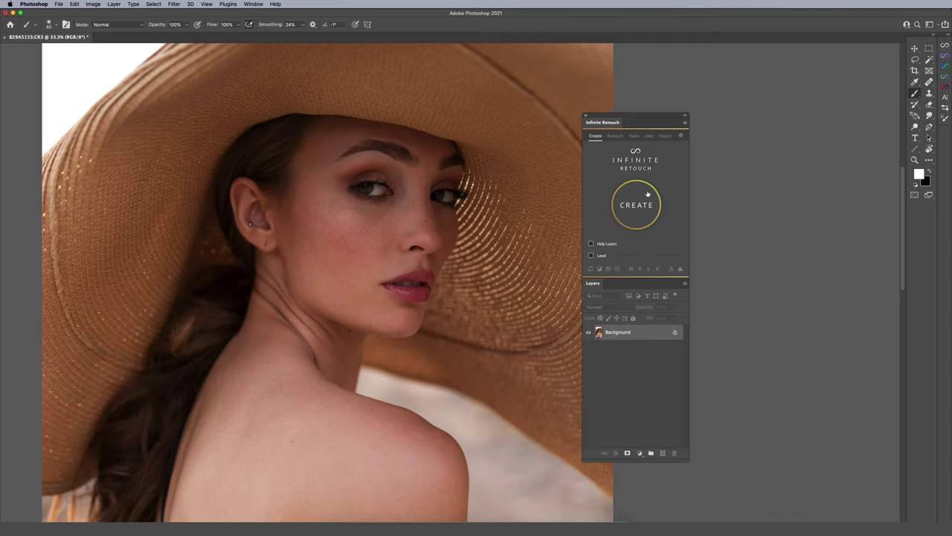
{"action": "left_click", "coordinate": [634, 136]}
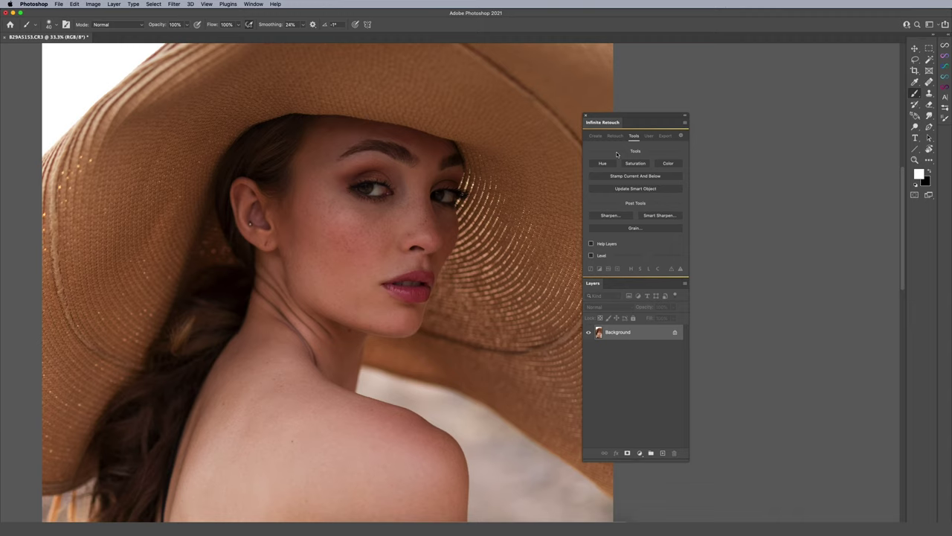
Set the method of the Infinite dodge and burn setup to Curves.
{"action": "left_click", "coordinate": [616, 139]}
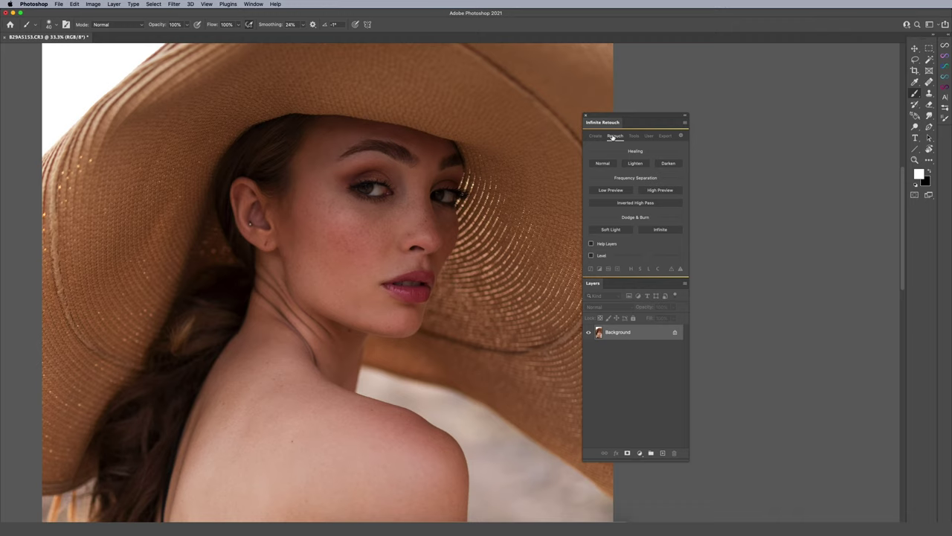
{"action": "left_click", "coordinate": [659, 229]}
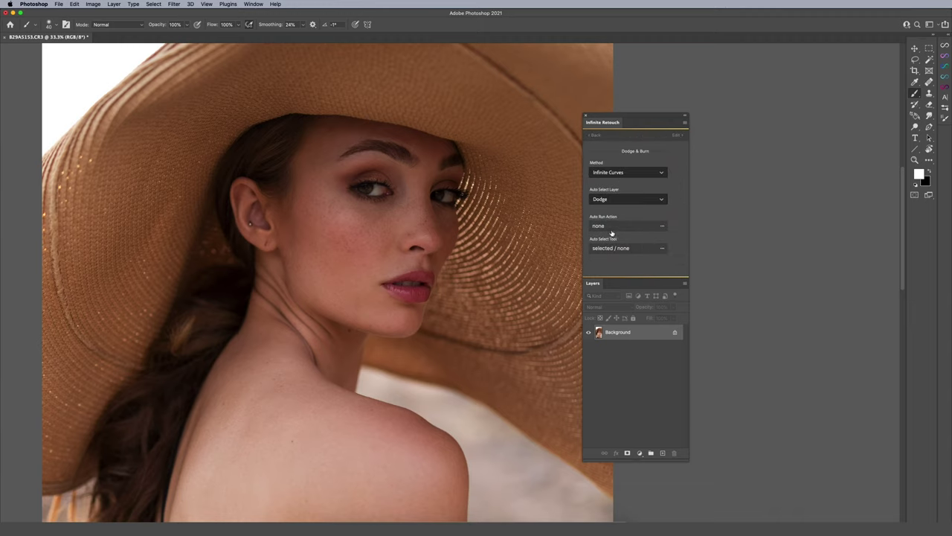
{"action": "left_click", "coordinate": [605, 173]}
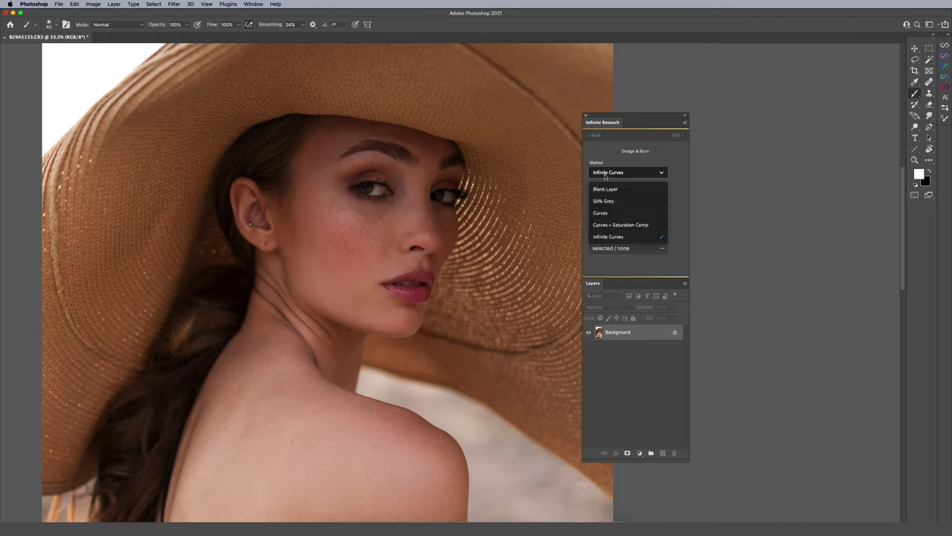
{"action": "left_click", "coordinate": [606, 214]}
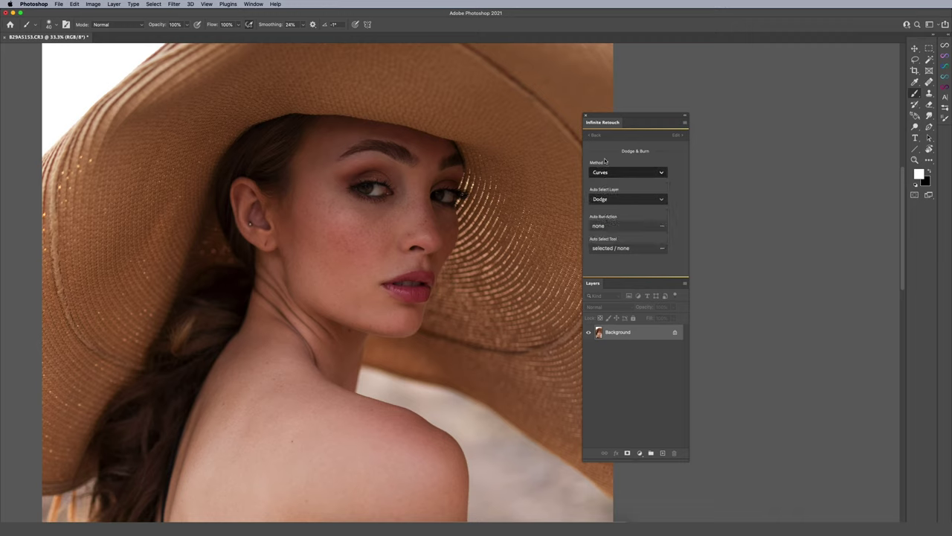
{"action": "left_click", "coordinate": [597, 136]}
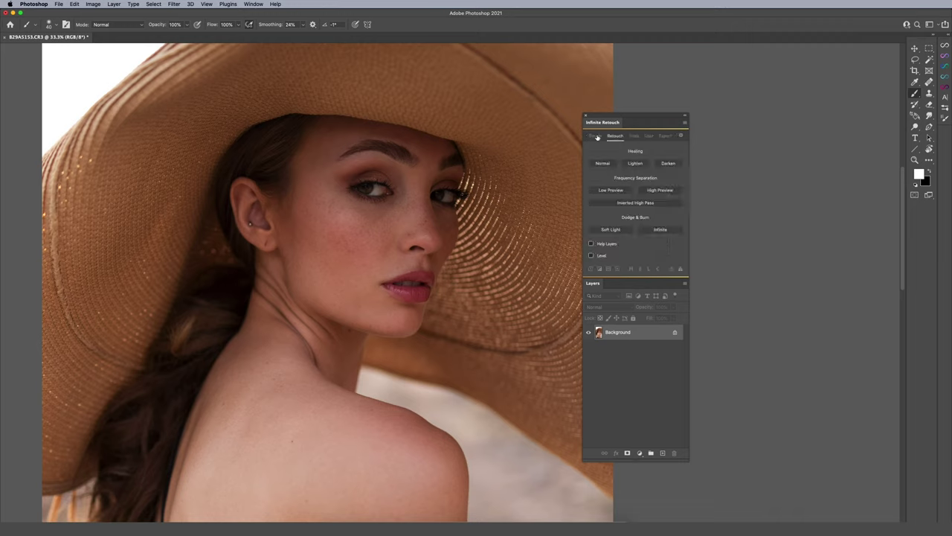
Create the Infinite dodge and burn layers with the Curves method and inspect the Dodge layer's curve.
{"action": "left_click", "coordinate": [661, 230]}
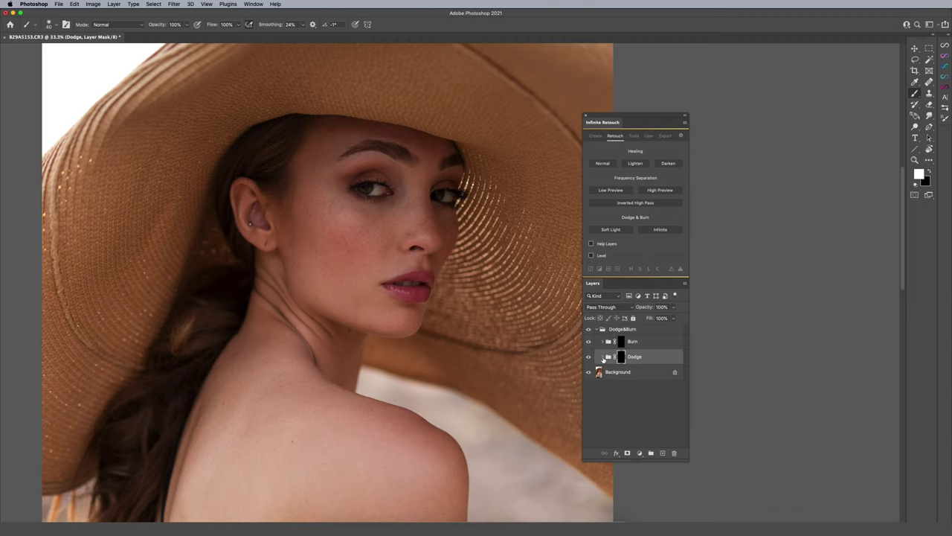
{"action": "left_click", "coordinate": [605, 358]}
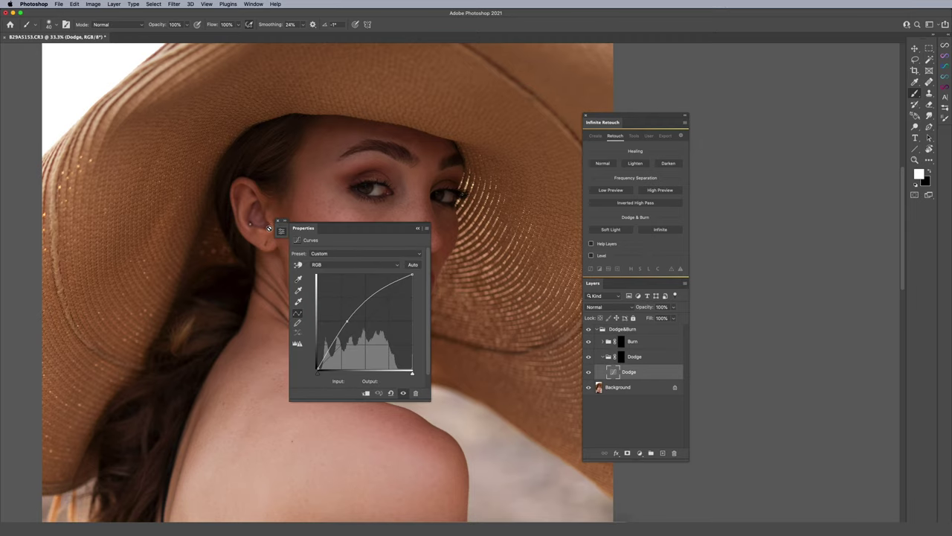
{"action": "left_click", "coordinate": [282, 233]}
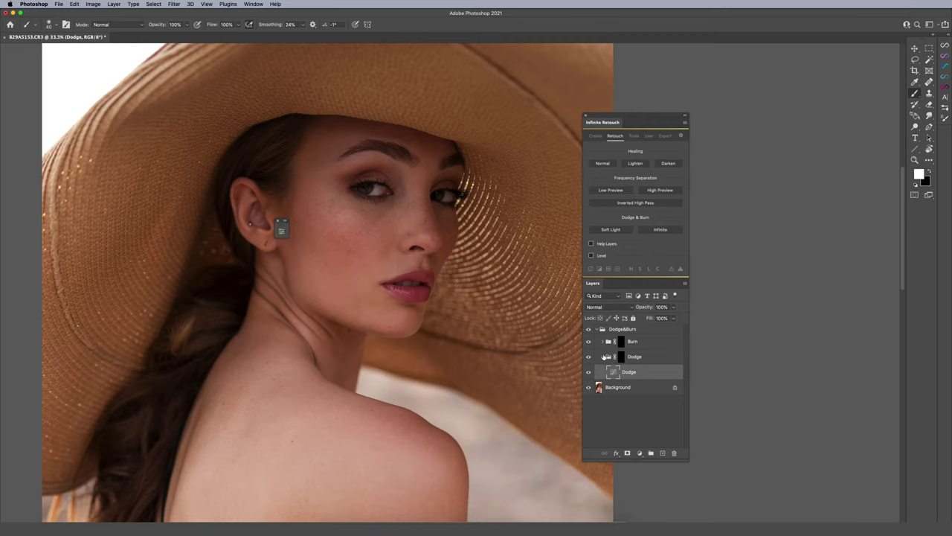
{"action": "left_click", "coordinate": [604, 357]}
Delete the Dodge&Burn group and set the Infinite dodge and burn method back to Infinite Curves.
{"action": "left_click", "coordinate": [625, 330]}
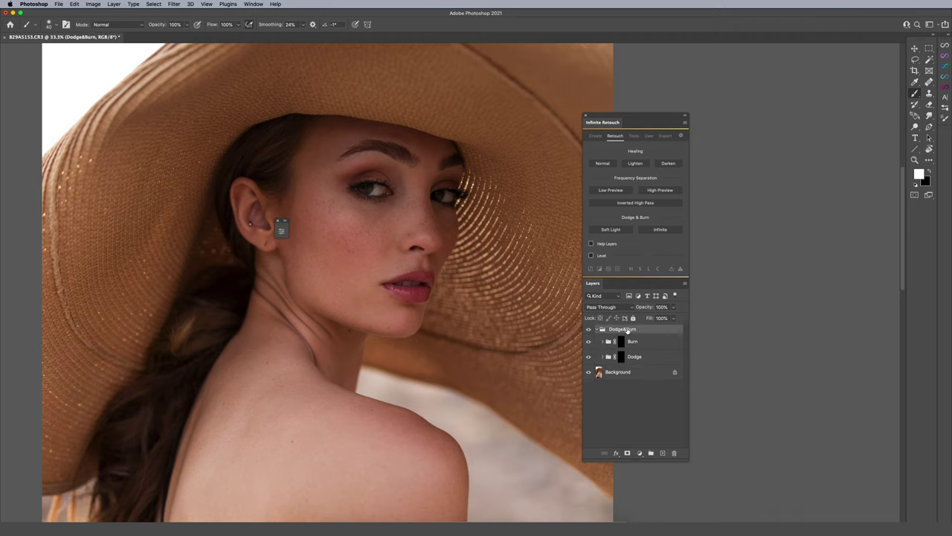
{"action": "key", "text": "Delete"}
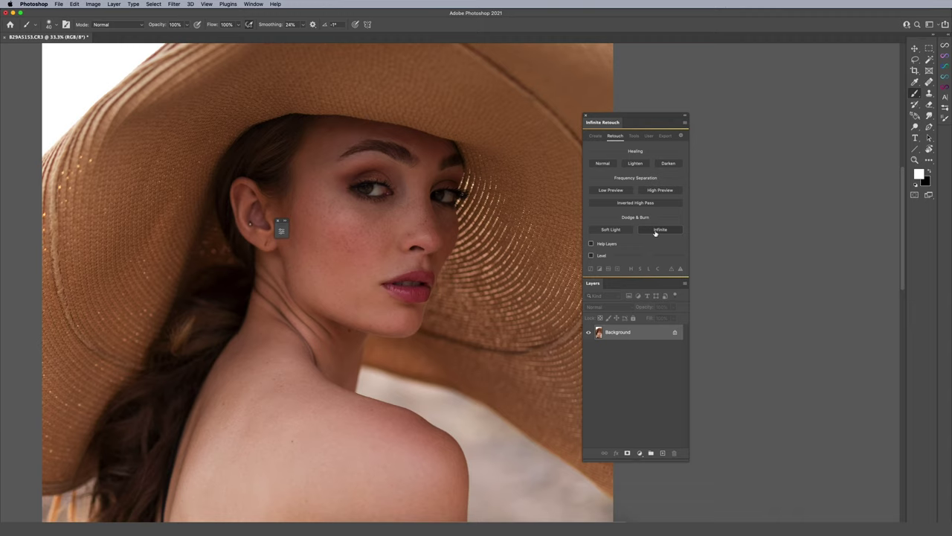
{"action": "left_click", "coordinate": [659, 230]}
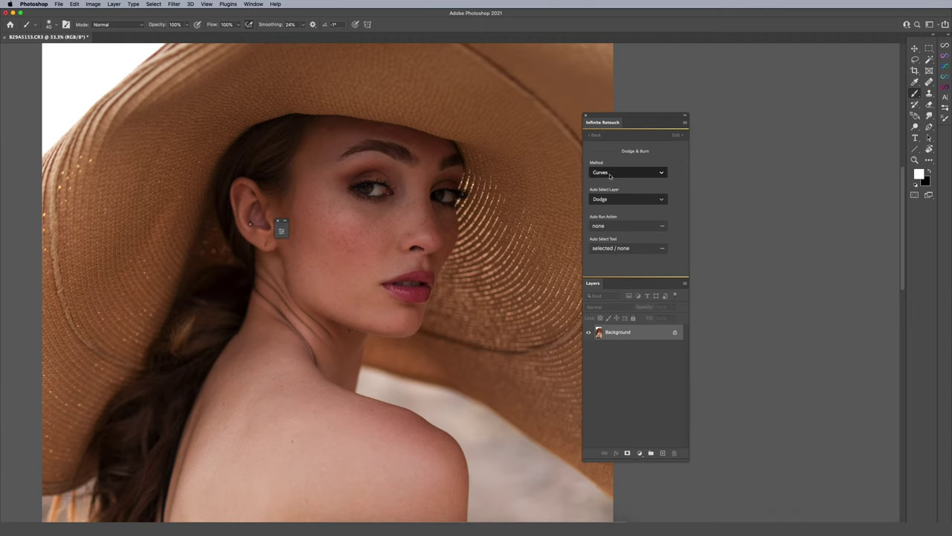
{"action": "left_click", "coordinate": [617, 172]}
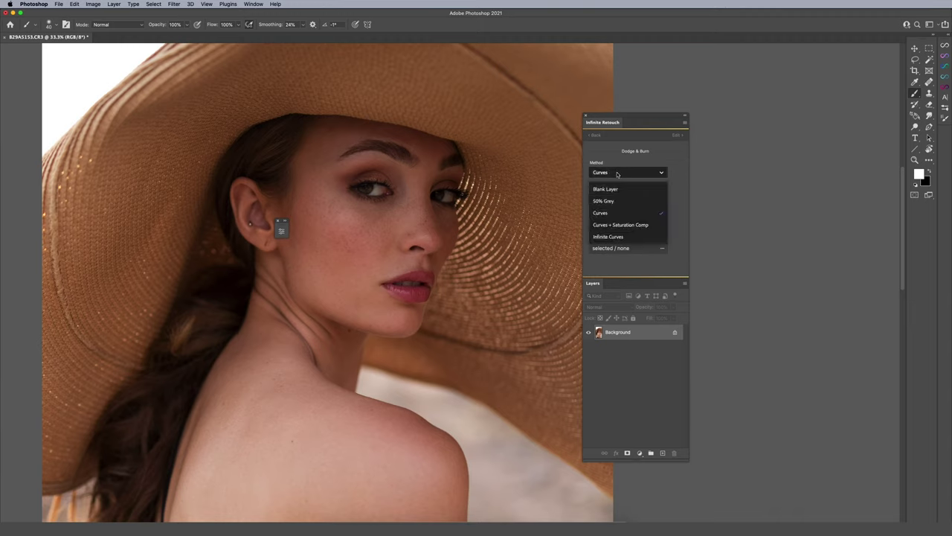
{"action": "left_click", "coordinate": [614, 237]}
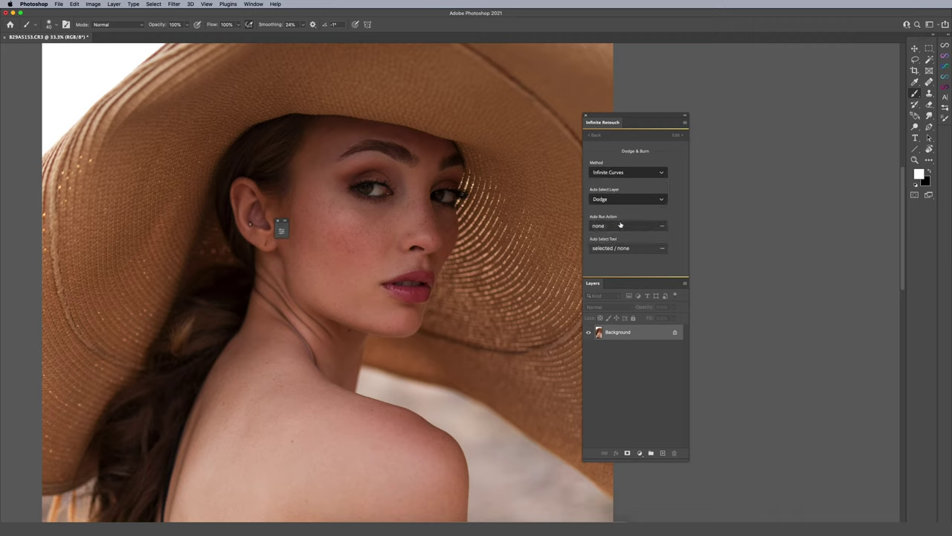
Review the group and layer names in the Infinite dodge and burn settings and return to the retouch functions.
{"action": "left_click", "coordinate": [674, 135]}
{"action": "left_click", "coordinate": [611, 195]}
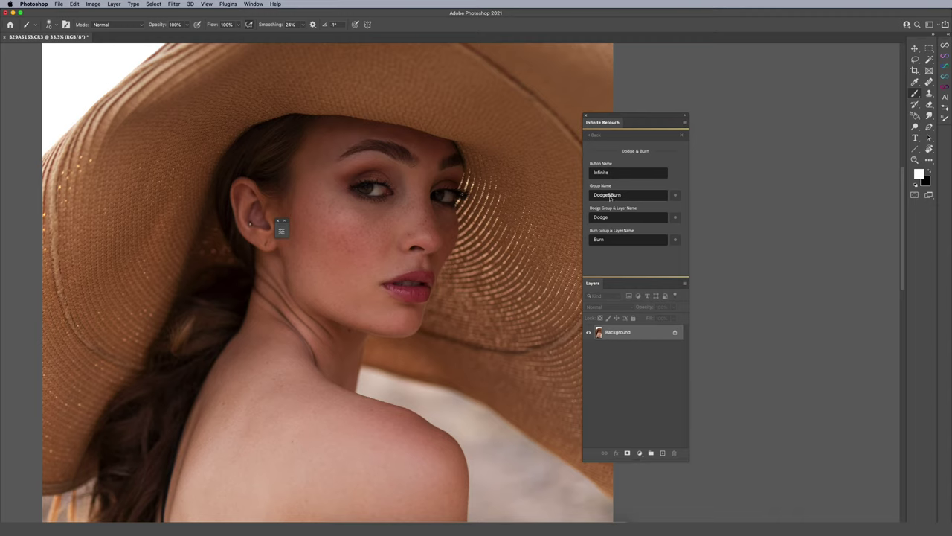
{"action": "left_click", "coordinate": [608, 216]}
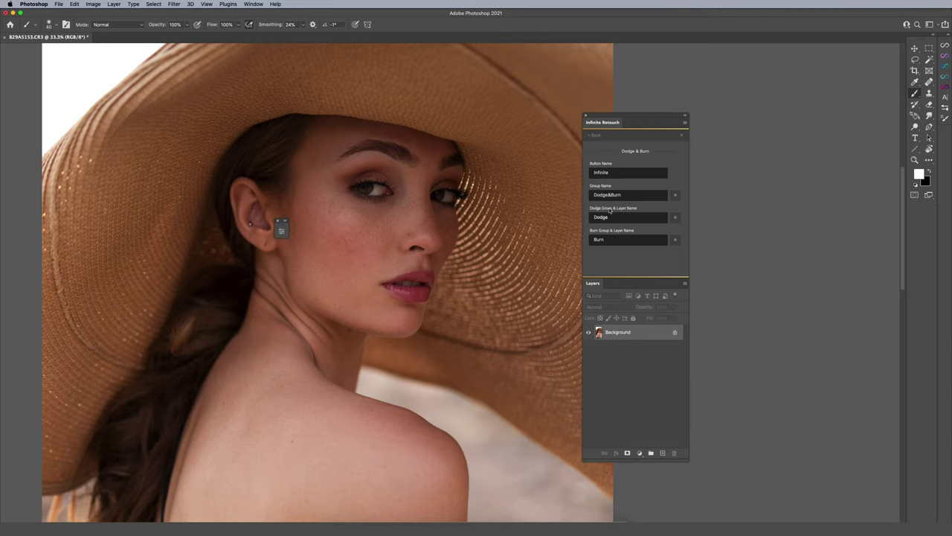
{"action": "left_click", "coordinate": [607, 240]}
{"action": "left_click", "coordinate": [596, 136]}
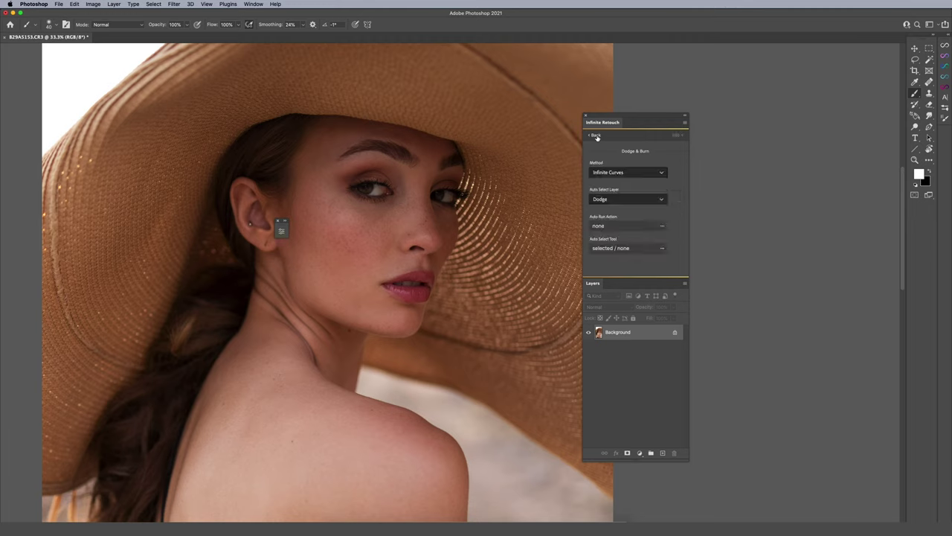
{"action": "left_click", "coordinate": [596, 135]}
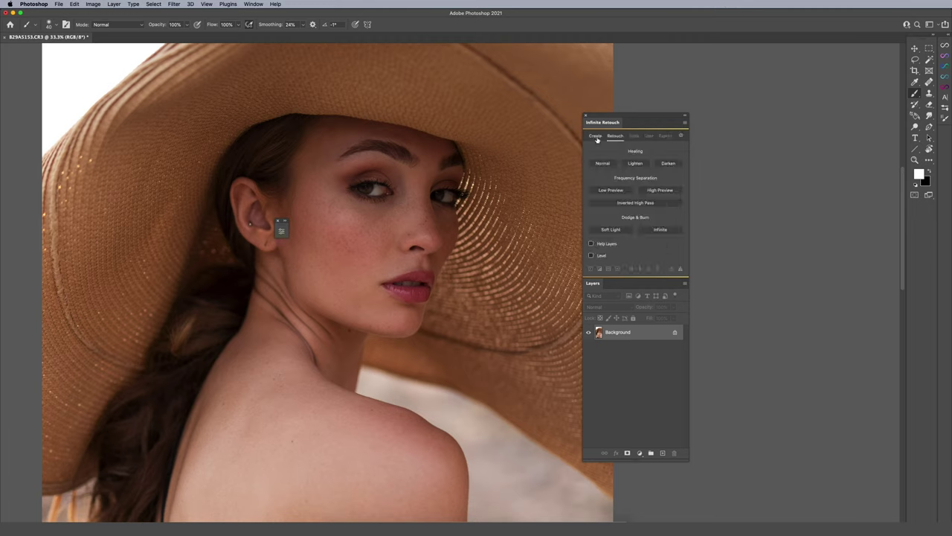
Create the dodge and burn layers with the Infinite Curves method and expand the Dodge and Burn groups.
{"action": "left_click", "coordinate": [653, 229]}
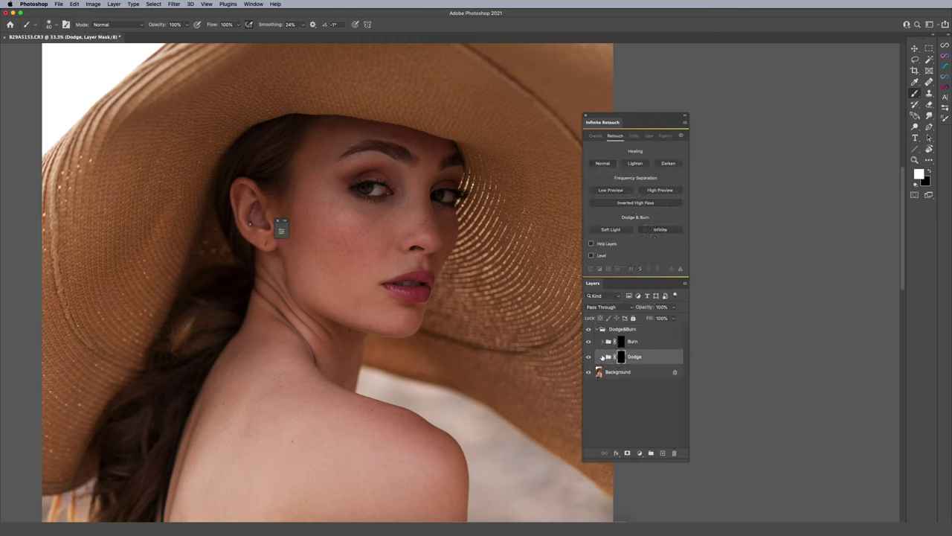
{"action": "left_click", "coordinate": [603, 356]}
{"action": "left_click", "coordinate": [605, 342]}
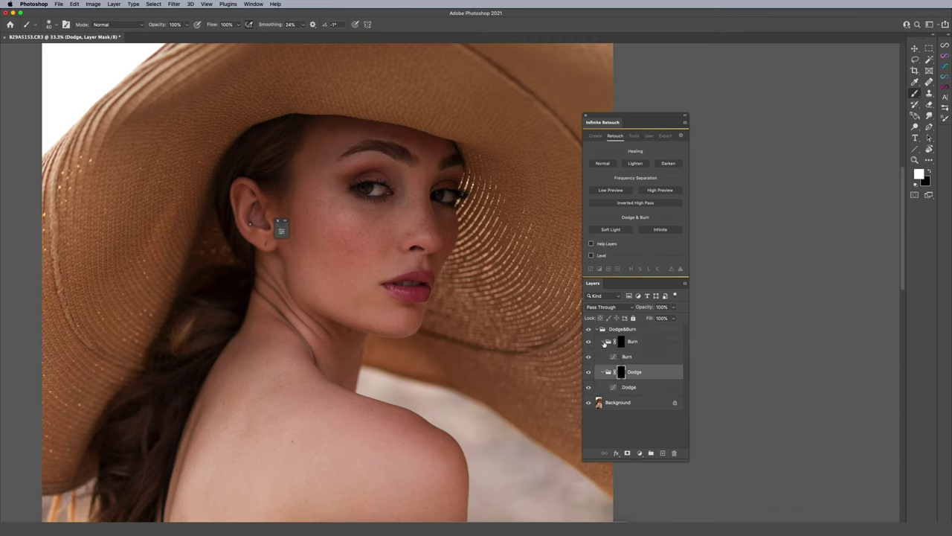
Inspect the curve shapes of the Dodge and Burn adjustment layers.
{"action": "left_click", "coordinate": [629, 387]}
{"action": "double_click", "coordinate": [629, 387]}
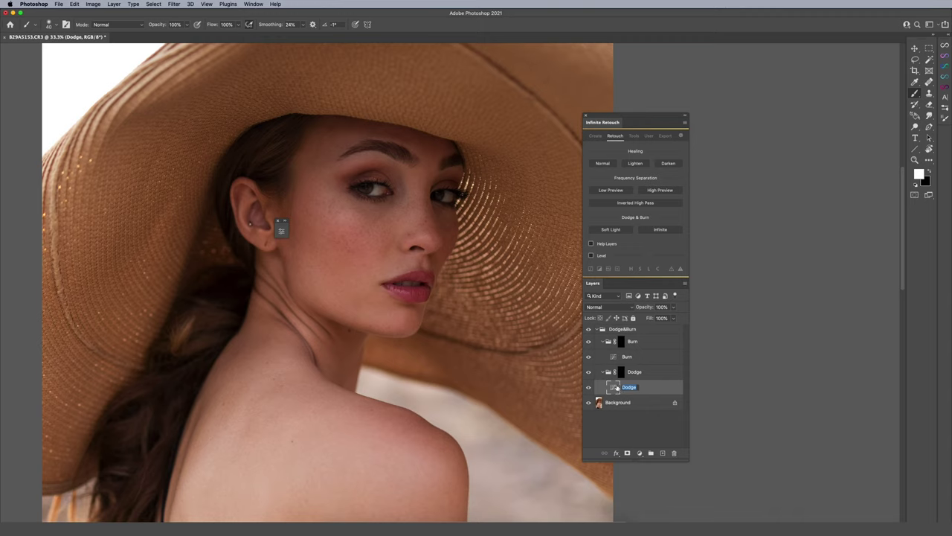
{"action": "double_click", "coordinate": [612, 387]}
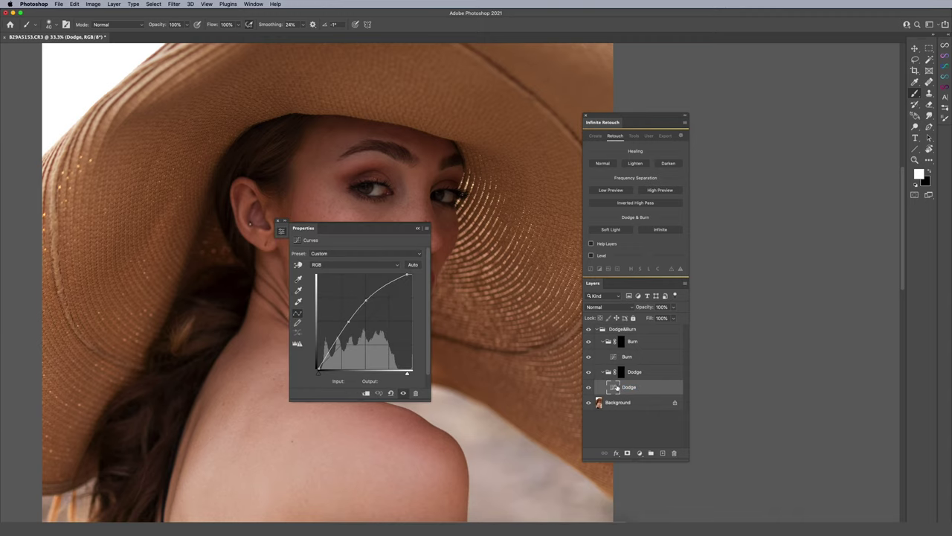
{"action": "left_click", "coordinate": [366, 300]}
{"action": "left_click", "coordinate": [281, 233]}
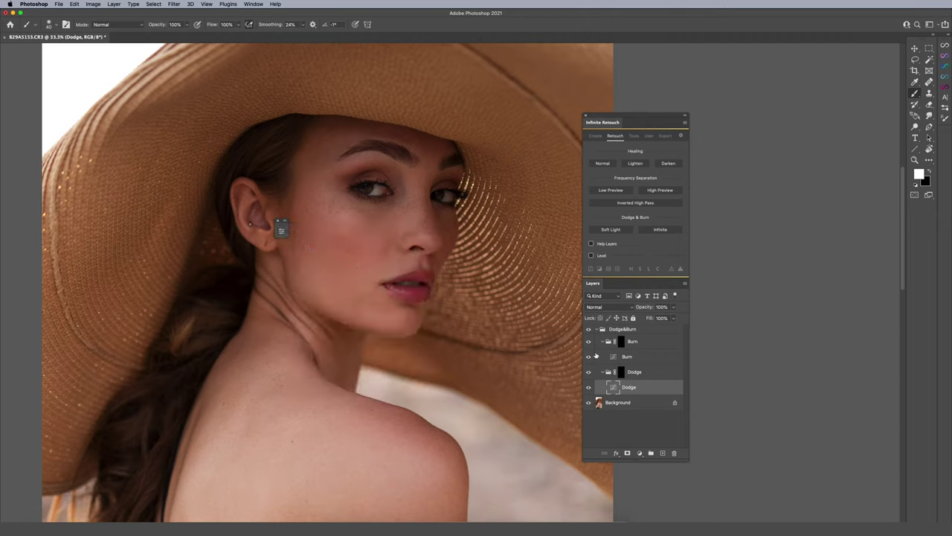
{"action": "left_click", "coordinate": [612, 343]}
{"action": "double_click", "coordinate": [613, 357]}
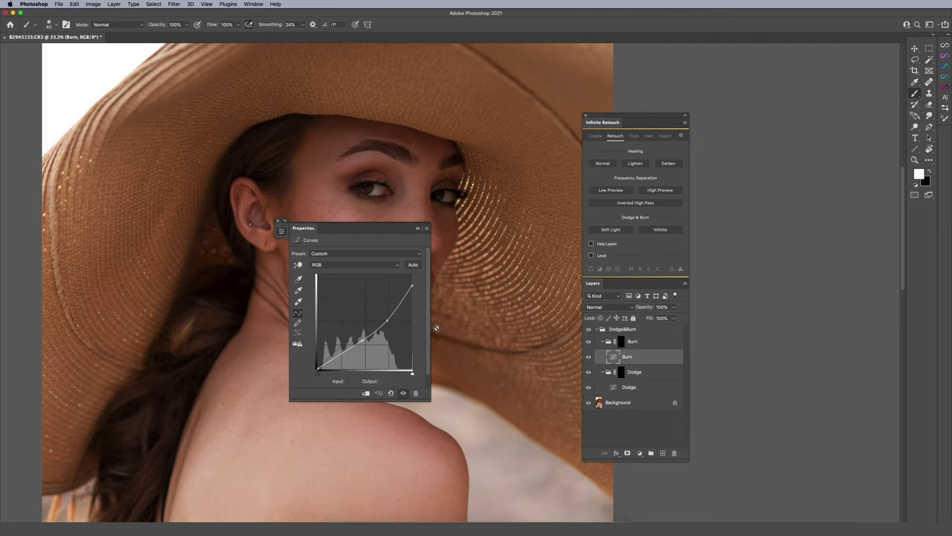
{"action": "left_click", "coordinate": [281, 229]}
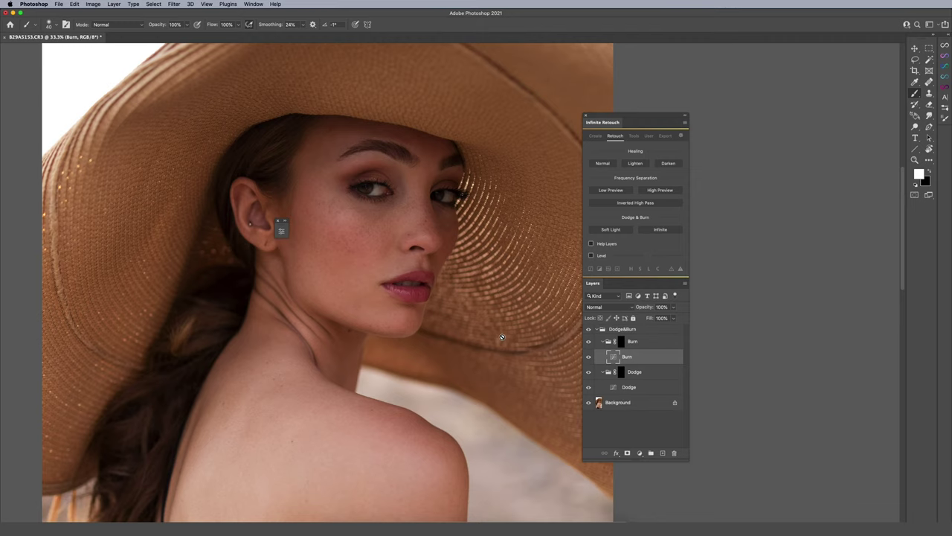
Switch to TextEdit, read the notes on how the dodge and burn method was developed, and return to Photoshop.
{"action": "key", "text": "super+Tab"}
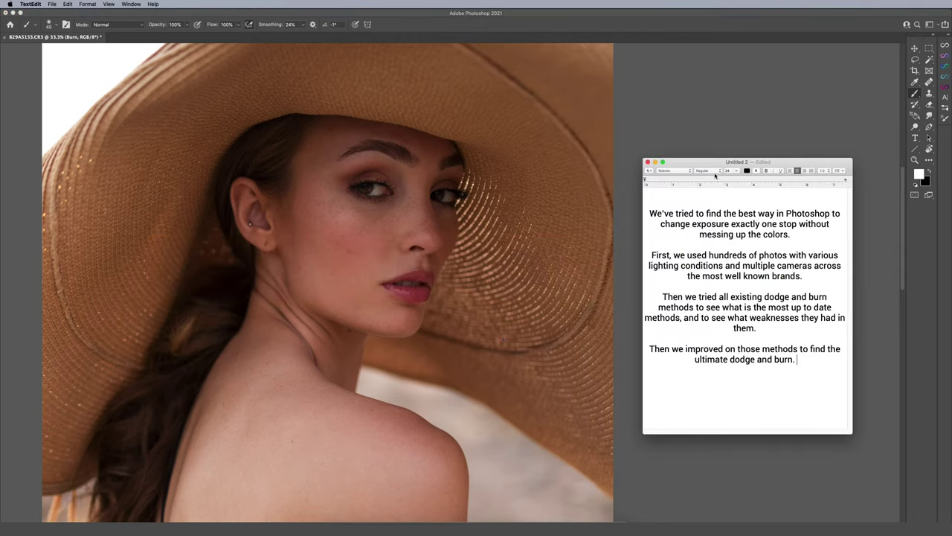
{"action": "left_click_drag", "start_coordinate": [733, 161], "coordinate": [578, 143]}
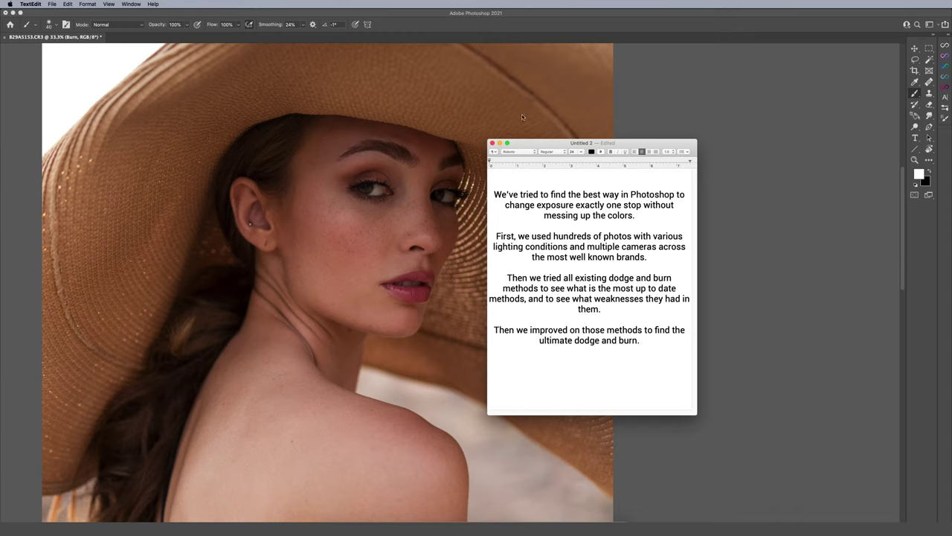
{"action": "key", "text": "super+Tab"}
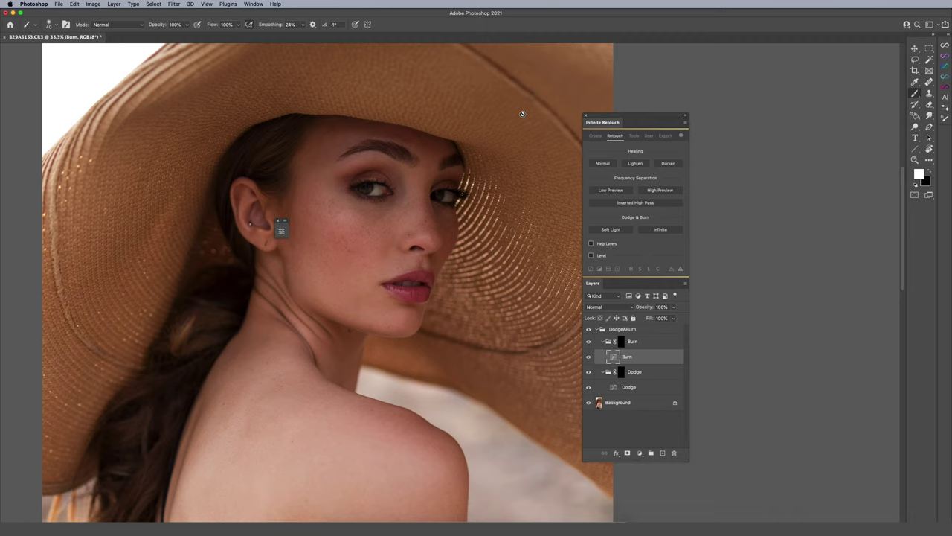
Paint white light streaks across the cheek, mouth and chin on the Dodge group's mask with a size 125 brush at 0% smoothing.
{"action": "left_click", "coordinate": [630, 374]}
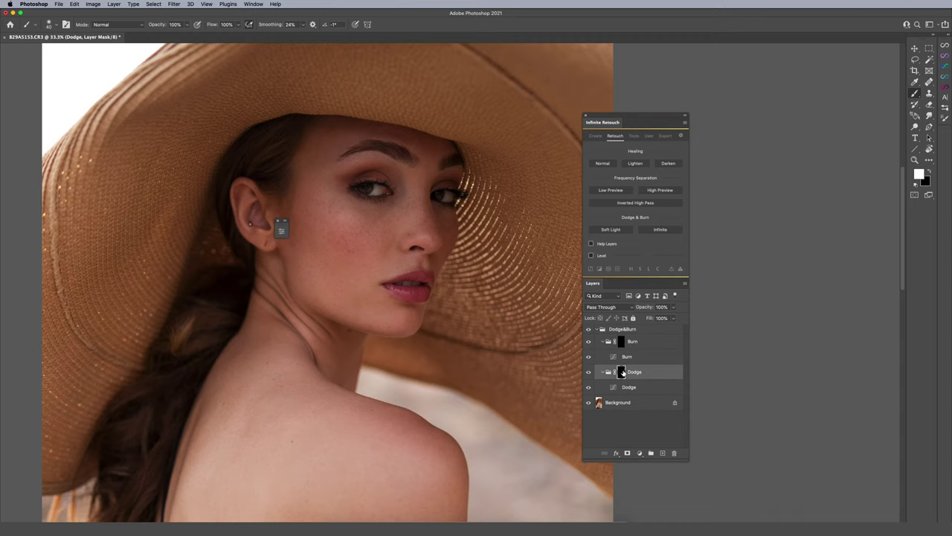
{"action": "key", "text": "bracketright"}
{"action": "key", "text": "bracketright"}
{"action": "key", "text": "bracketright"}
{"action": "left_click_drag", "start_coordinate": [269, 26], "coordinate": [227, 26]}
{"action": "mouse_move", "coordinate": [380, 210]}
{"action": "left_mouse_down"}
{"action": "mouse_move", "coordinate": [334, 256]}
{"action": "mouse_move", "coordinate": [374, 209]}
{"action": "mouse_move", "coordinate": [392, 226]}
{"action": "mouse_move", "coordinate": [390, 244]}
{"action": "mouse_move", "coordinate": [404, 254]}
{"action": "mouse_move", "coordinate": [362, 316]}
{"action": "mouse_move", "coordinate": [465, 243]}
{"action": "mouse_move", "coordinate": [432, 287]}
{"action": "left_mouse_up"}
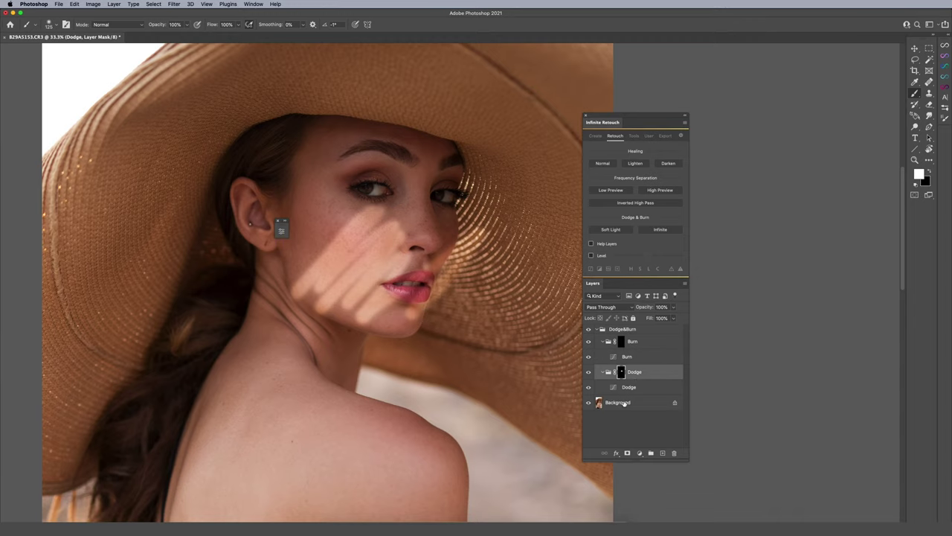
Try a Hue/Saturation adjustment with lowered saturation above the Dodge curve inside the Dodge group and delete it again.
{"action": "left_click", "coordinate": [641, 453]}
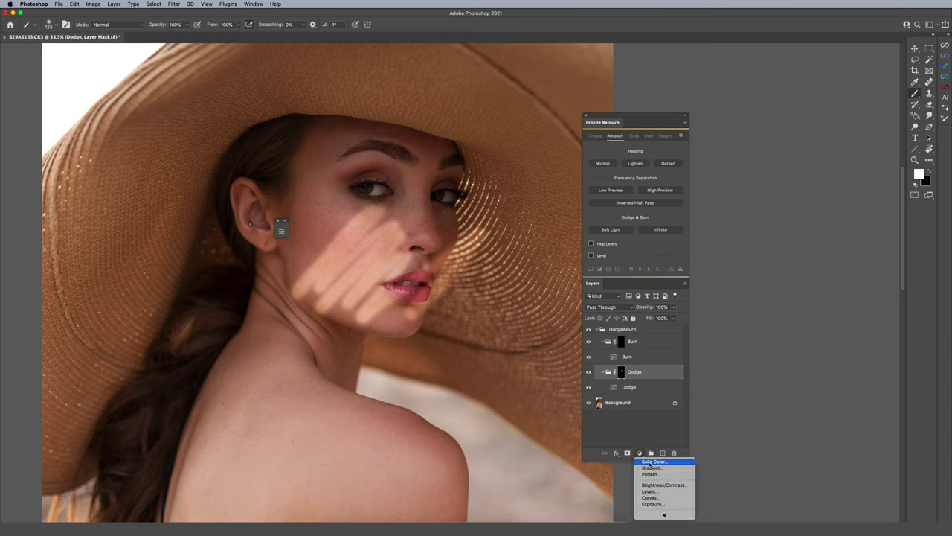
{"action": "mouse_move", "coordinate": [662, 515]}
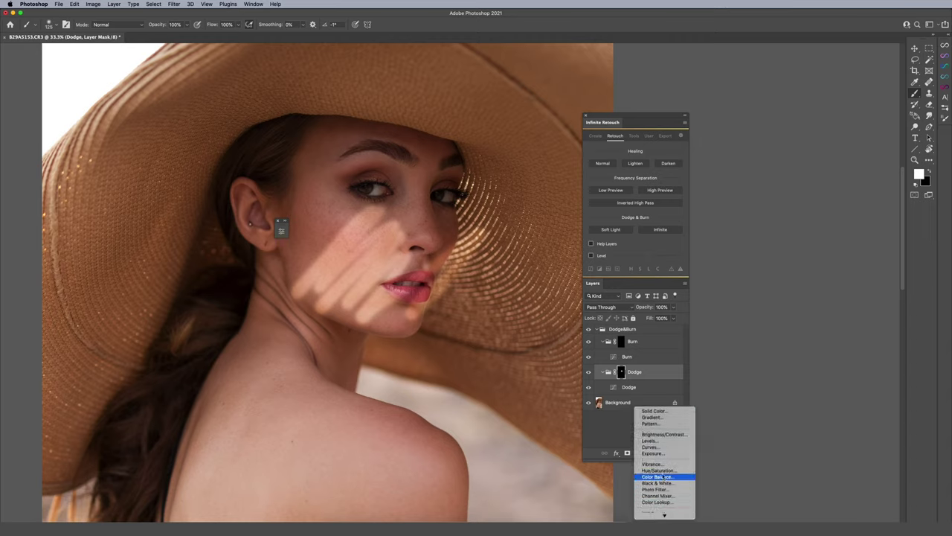
{"action": "left_click", "coordinate": [658, 471]}
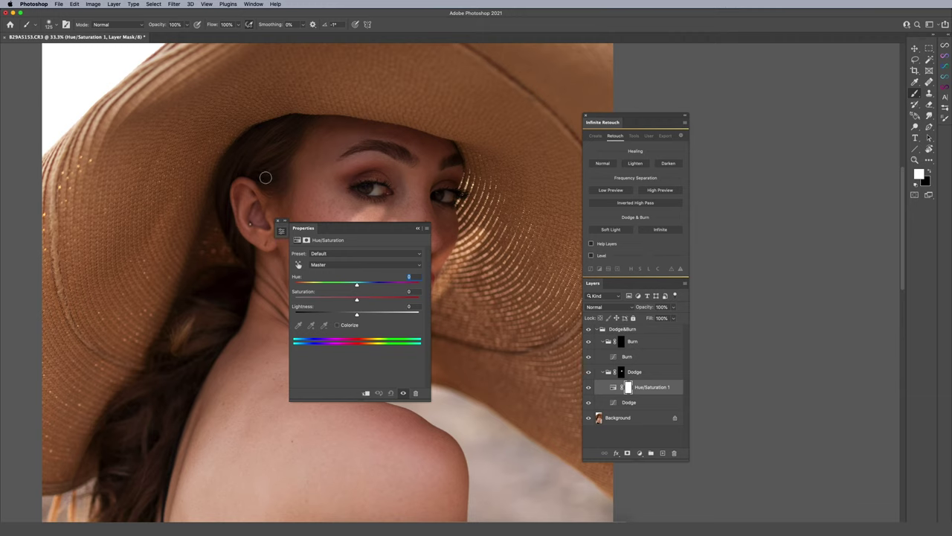
{"action": "left_click_drag", "start_coordinate": [309, 231], "coordinate": [451, 243]}
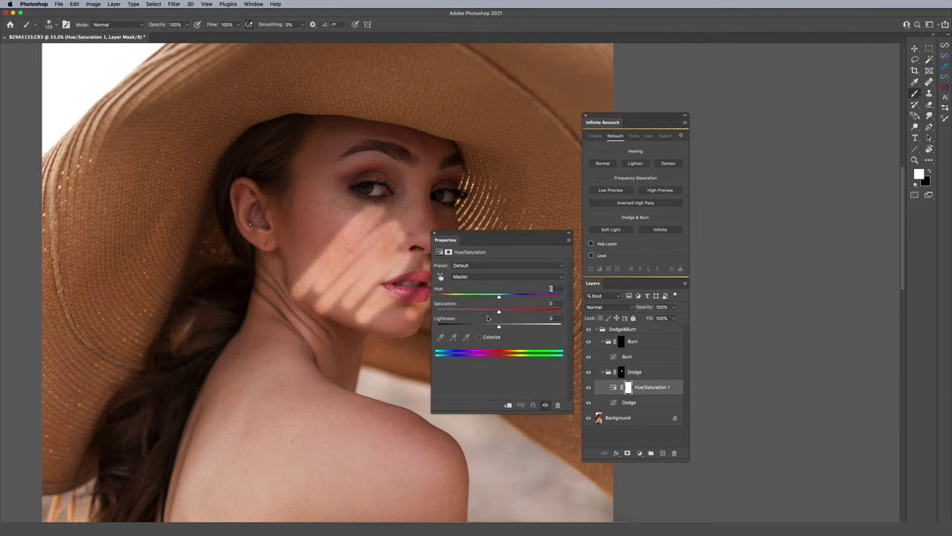
{"action": "left_click_drag", "start_coordinate": [497, 311], "coordinate": [470, 315]}
{"action": "left_click", "coordinate": [569, 233]}
{"action": "mouse_move", "coordinate": [646, 382]}
{"action": "left_mouse_down"}
{"action": "mouse_move", "coordinate": [658, 391]}
{"action": "mouse_move", "coordinate": [674, 454]}
{"action": "left_mouse_up"}
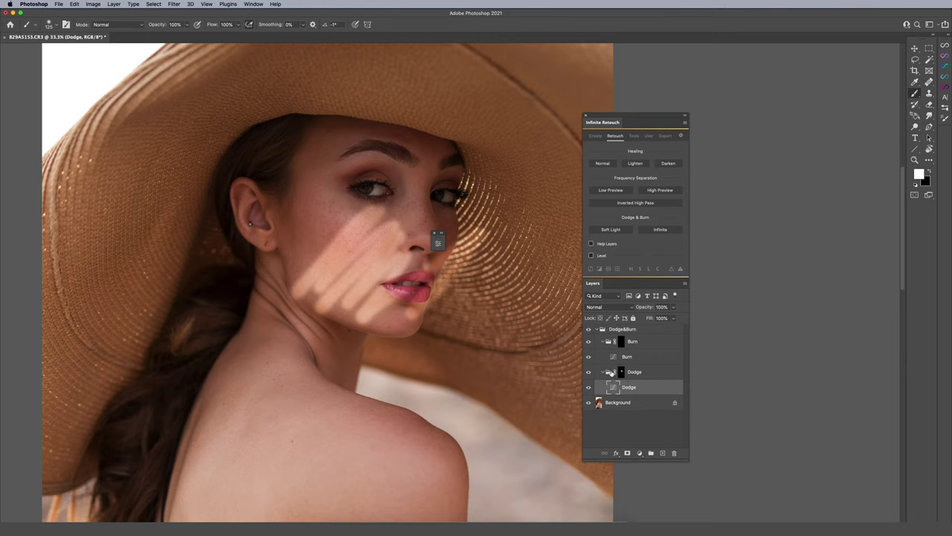
Collapse the Burn group, keep the Dodge group expanded, and clear the painted light streaks from the Dodge mask.
{"action": "left_click", "coordinate": [603, 371]}
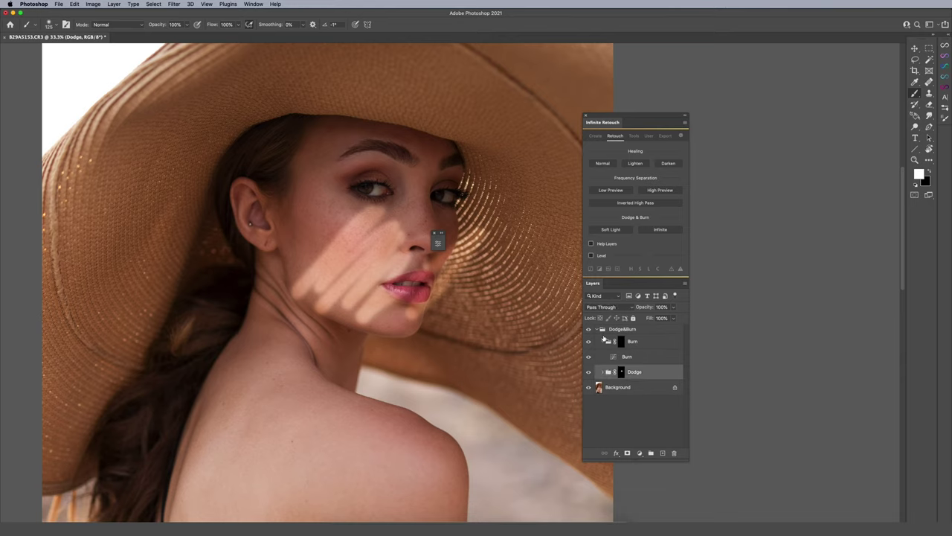
{"action": "left_click", "coordinate": [603, 341]}
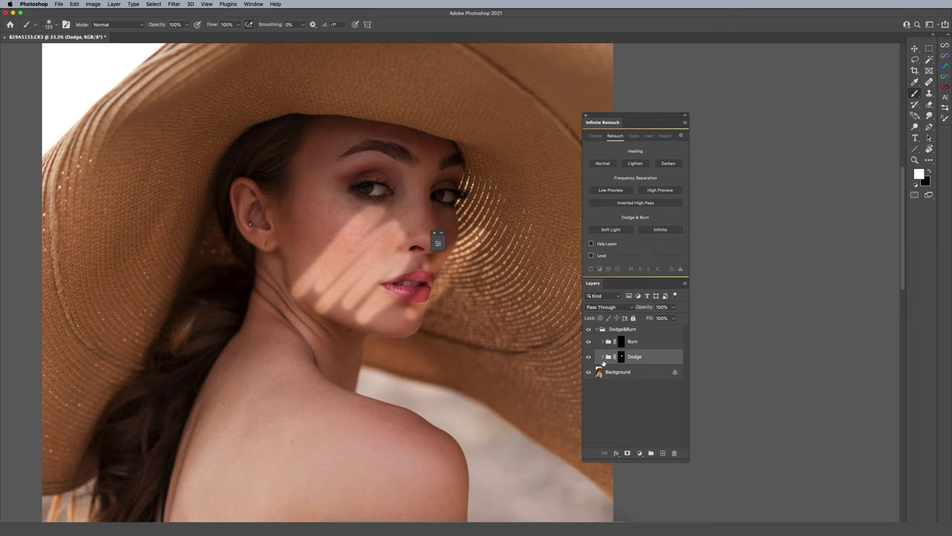
{"action": "left_click", "coordinate": [603, 357]}
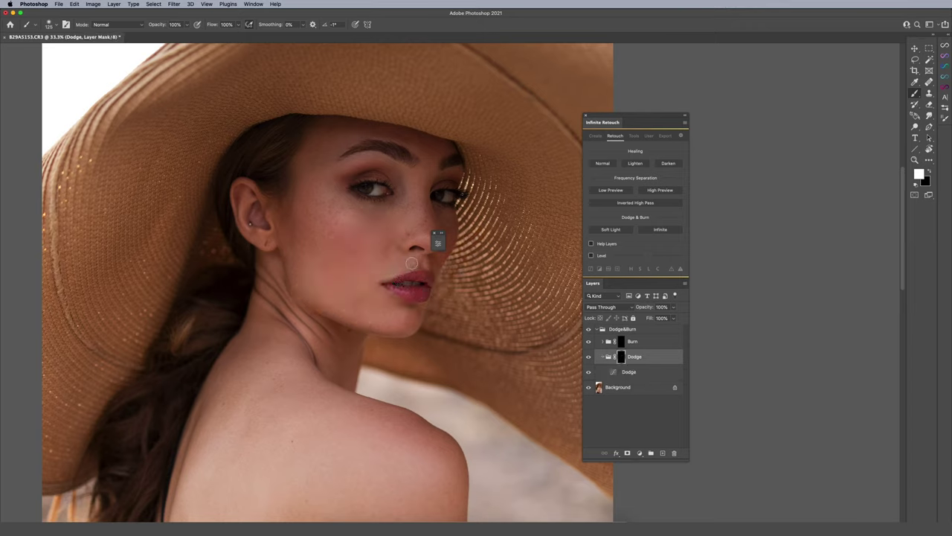
{"action": "left_click_drag", "start_coordinate": [438, 240], "coordinate": [517, 236]}
Paint soft white light under the eye on the Dodge group's mask with a size 150 brush at 2% flow.
{"action": "left_click_drag", "start_coordinate": [420, 188], "coordinate": [447, 227]}
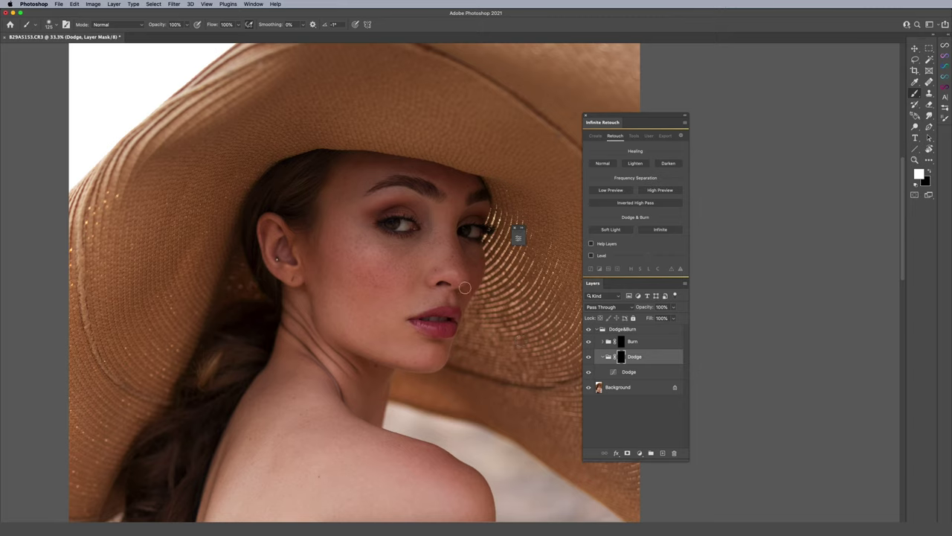
{"action": "key", "text": "bracketright"}
{"action": "key", "text": "bracketright"}
{"action": "key", "text": "bracketright"}
{"action": "left_click_drag", "start_coordinate": [417, 313], "coordinate": [429, 322]}
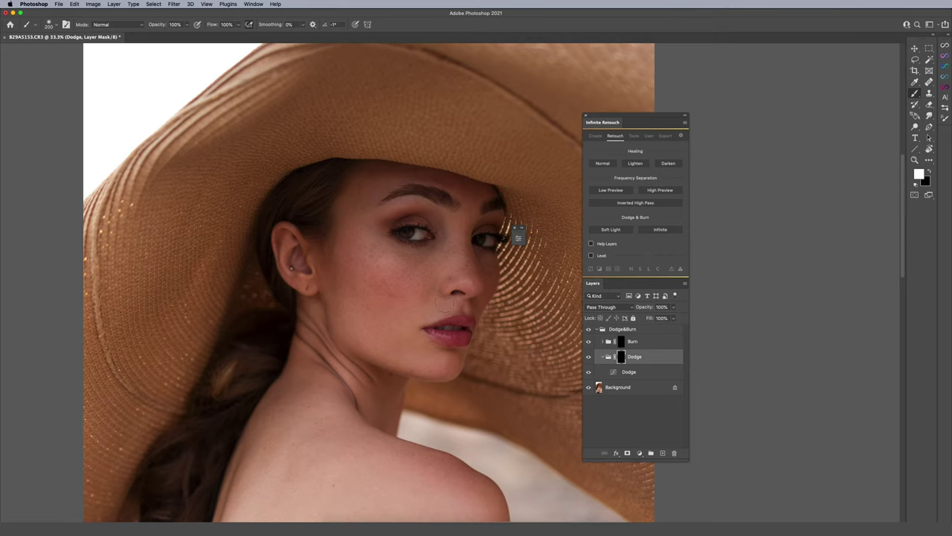
{"action": "key", "text": "bracketleft"}
{"action": "scroll", "coordinate": [429, 253], "scroll_direction": "up", "scroll_amount": 3}
{"action": "key", "text": "bracketleft"}
{"action": "key", "text": "bracketleft"}
{"action": "key", "text": "bracketleft"}
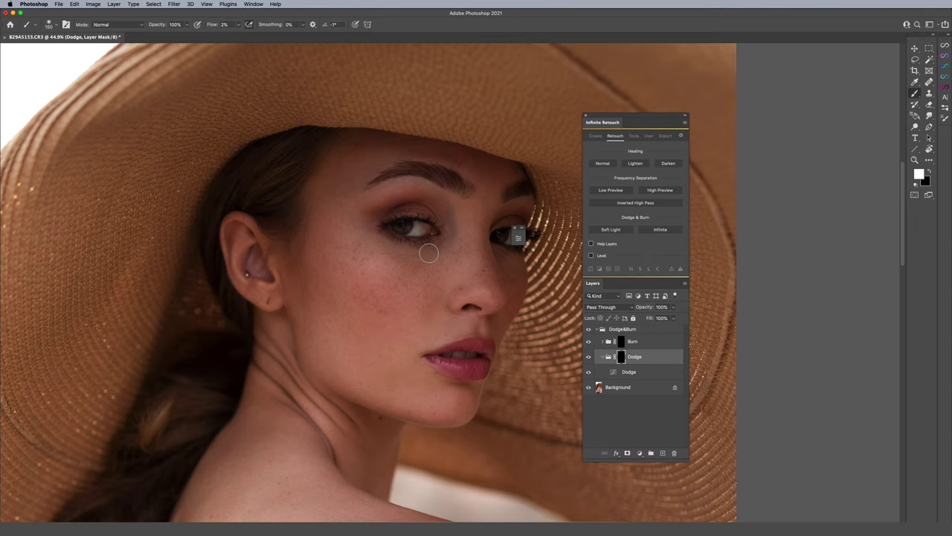
{"action": "key", "text": "bracketleft"}
{"action": "key", "text": "bracketleft"}
{"action": "key", "text": "bracketleft"}
{"action": "key", "text": "Return"}
{"action": "key", "text": "bracketright"}
{"action": "key", "text": "bracketright"}
{"action": "key", "text": "bracketright"}
{"action": "key", "text": "bracketright"}
{"action": "mouse_move", "coordinate": [432, 251]}
{"action": "left_mouse_down"}
{"action": "mouse_move", "coordinate": [398, 261]}
{"action": "mouse_move", "coordinate": [388, 248]}
{"action": "mouse_move", "coordinate": [424, 265]}
{"action": "mouse_move", "coordinate": [383, 245]}
{"action": "mouse_move", "coordinate": [414, 259]}
{"action": "mouse_move", "coordinate": [442, 243]}
{"action": "mouse_move", "coordinate": [410, 270]}
{"action": "mouse_move", "coordinate": [428, 260]}
{"action": "mouse_move", "coordinate": [404, 262]}
{"action": "mouse_move", "coordinate": [382, 246]}
{"action": "mouse_move", "coordinate": [435, 247]}
{"action": "mouse_move", "coordinate": [377, 250]}
{"action": "mouse_move", "coordinate": [436, 254]}
{"action": "mouse_move", "coordinate": [418, 270]}
{"action": "mouse_move", "coordinate": [374, 233]}
{"action": "mouse_move", "coordinate": [391, 253]}
{"action": "left_mouse_up"}
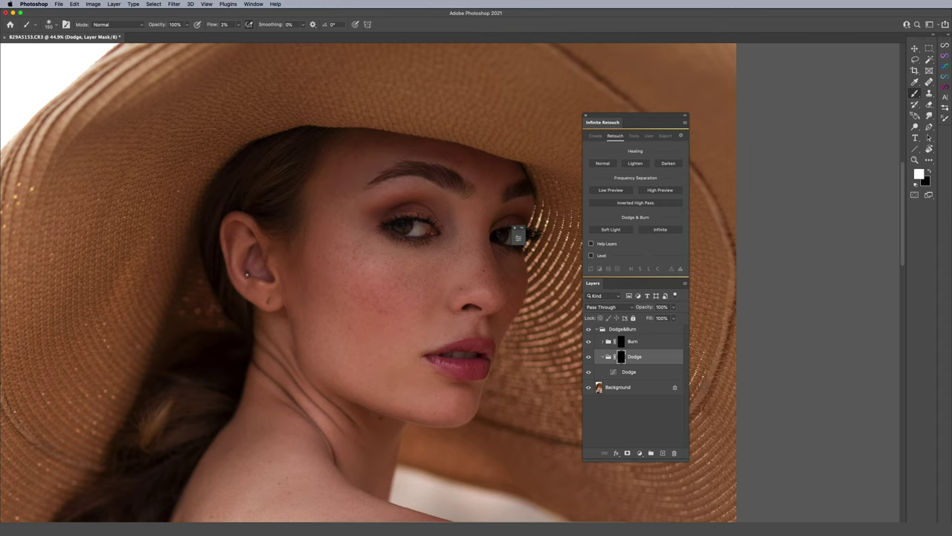
Compare the portrait with the Dodge group hidden and shown.
{"action": "left_click", "coordinate": [589, 356]}
{"action": "left_click", "coordinate": [588, 356]}
{"action": "key", "text": "x"}
{"action": "key", "text": "x"}
Brighten the neck and upper back on the Dodge mask at 2% flow, varying the brush size up to 400.
{"action": "key", "text": "bracketleft"}
{"action": "key", "text": "bracketleft"}
{"action": "key", "text": "bracketleft"}
{"action": "key", "text": "bracketleft"}
{"action": "key", "text": "bracketleft"}
{"action": "key", "text": "bracketright"}
{"action": "key", "text": "bracketright"}
{"action": "key", "text": "bracketright"}
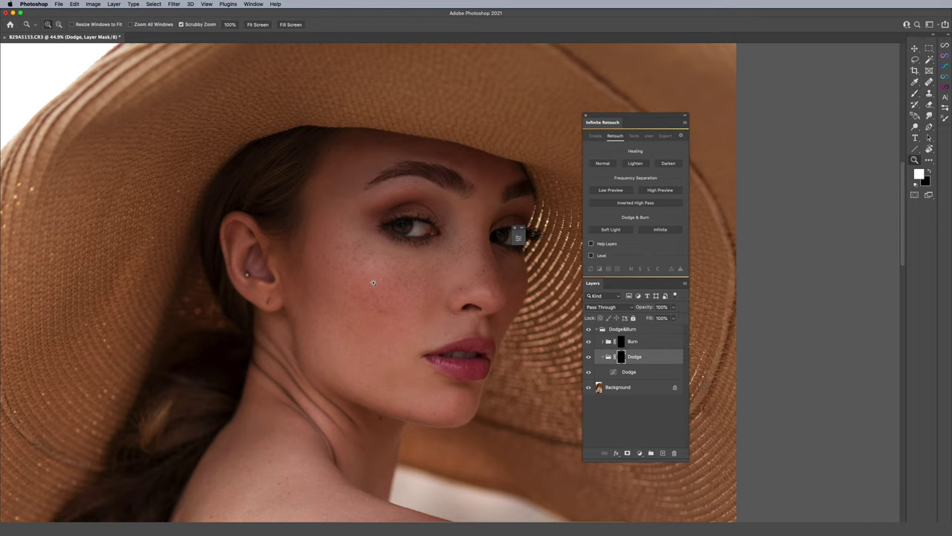
{"action": "scroll", "coordinate": [377, 269], "scroll_direction": "down", "scroll_amount": 2}
{"action": "left_click_drag", "start_coordinate": [316, 364], "coordinate": [346, 275]}
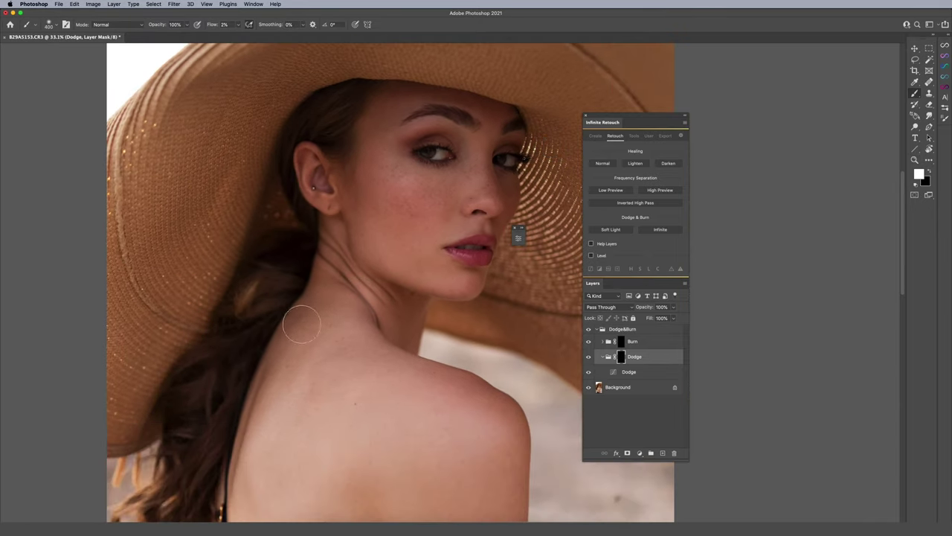
{"action": "key", "text": "bracketleft"}
{"action": "key", "text": "bracketleft"}
{"action": "key", "text": "bracketleft"}
{"action": "key", "text": "bracketleft"}
{"action": "key", "text": "bracketright"}
{"action": "key", "text": "bracketright"}
{"action": "key", "text": "bracketright"}
{"action": "key", "text": "bracketleft"}
{"action": "scroll", "coordinate": [328, 293], "scroll_direction": "down", "scroll_amount": 3}
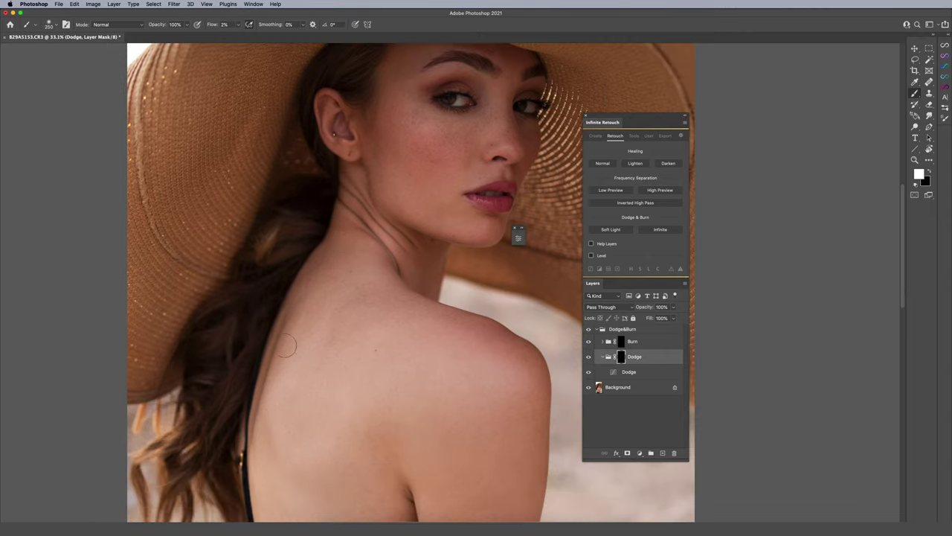
Brighten the top of the shoulder on the Dodge mask at 2% flow with brush sizes 400 and 300.
{"action": "key", "text": "bracketright"}
{"action": "key", "text": "bracketright"}
{"action": "key", "text": "bracketright"}
{"action": "left_click_drag", "start_coordinate": [406, 335], "coordinate": [386, 273]}
{"action": "scroll", "coordinate": [459, 288], "scroll_direction": "right", "scroll_amount": 3}
{"action": "key", "text": "bracketright"}
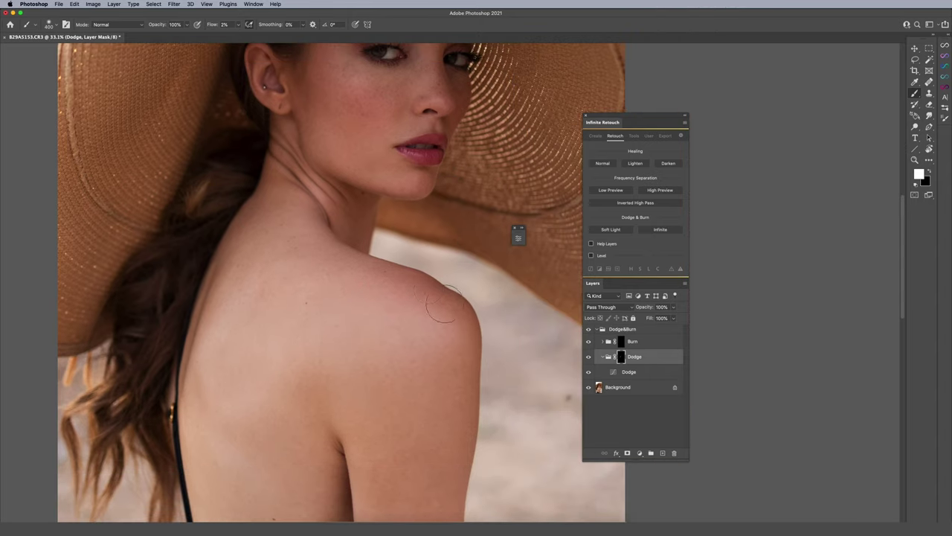
{"action": "key", "text": "bracketleft"}
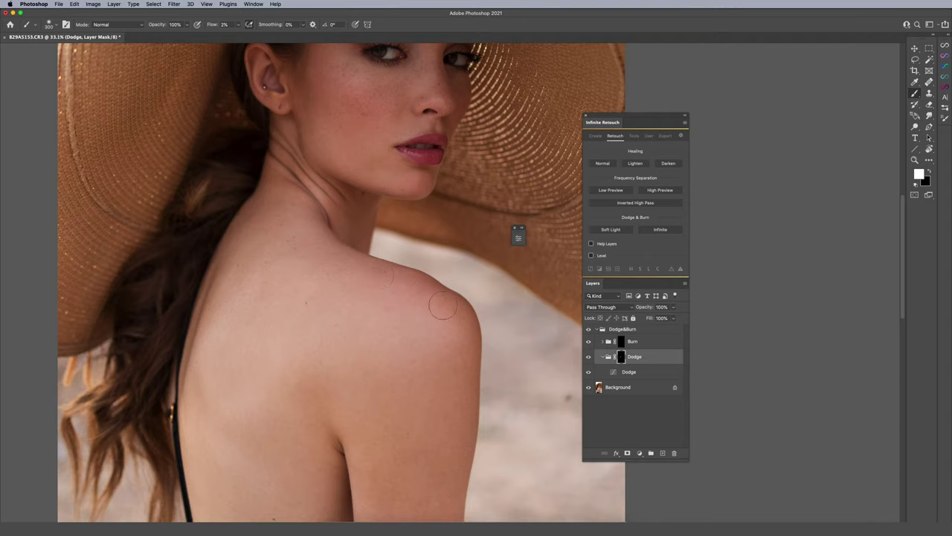
Brighten the middle of the back on the Dodge mask with a size 500 brush at 2% flow.
{"action": "key", "text": "bracketright"}
{"action": "key", "text": "bracketright"}
{"action": "key", "text": "bracketright"}
{"action": "scroll", "coordinate": [286, 432], "scroll_direction": "down", "scroll_amount": 2}
{"action": "key", "text": "bracketleft"}
{"action": "key", "text": "bracketleft"}
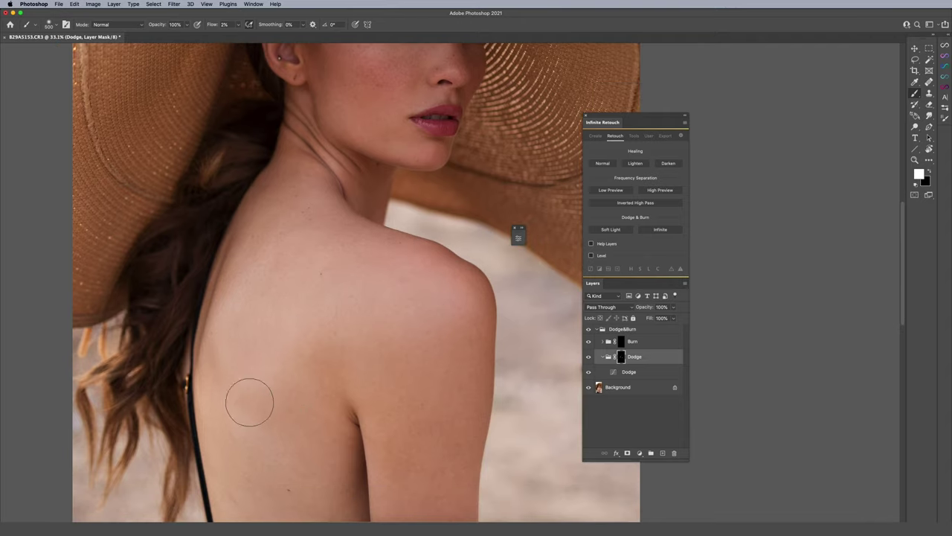
{"action": "key", "text": "bracketleft"}
{"action": "key", "text": "bracketleft"}
{"action": "key", "text": "bracketleft"}
{"action": "key", "text": "bracketright"}
{"action": "key", "text": "bracketright"}
{"action": "key", "text": "bracketright"}
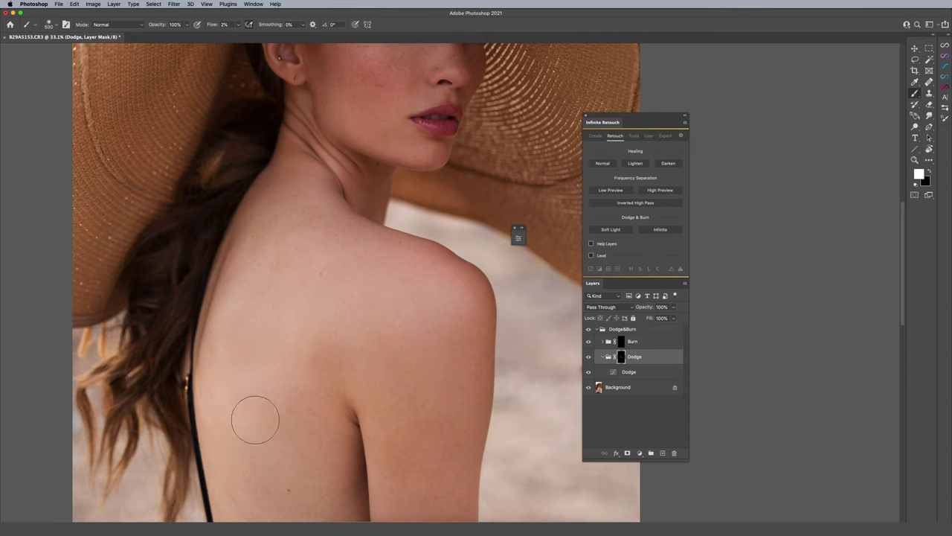
Brighten the lower back beside the dress strap on the Dodge mask with a size 250 brush at 2% flow.
{"action": "key", "text": "bracketleft"}
{"action": "key", "text": "bracketright"}
{"action": "key", "text": "bracketright"}
{"action": "key", "text": "bracketleft"}
{"action": "key", "text": "bracketleft"}
{"action": "key", "text": "bracketleft"}
{"action": "key", "text": "bracketright"}
{"action": "scroll", "coordinate": [247, 339], "scroll_direction": "down", "scroll_amount": 3}
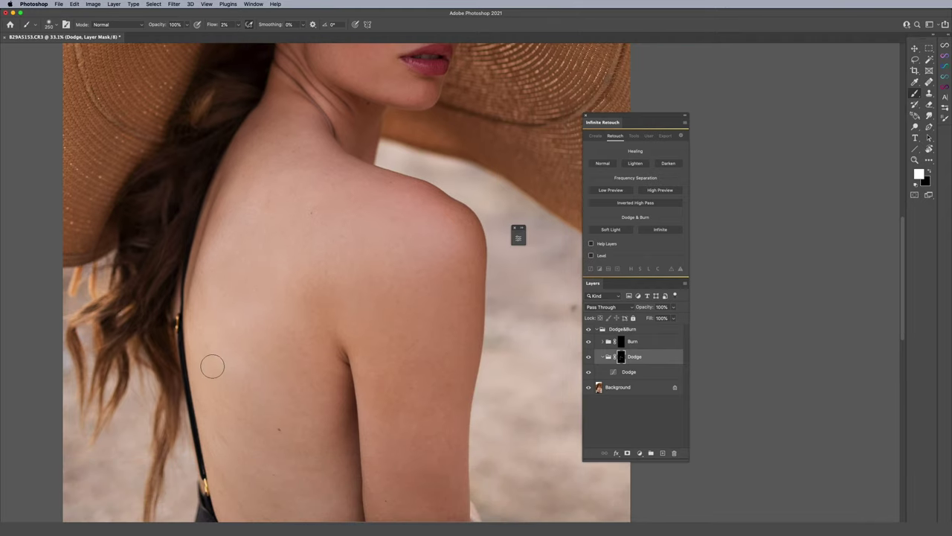
{"action": "key", "text": "bracketright"}
{"action": "key", "text": "bracketright"}
{"action": "key", "text": "bracketleft"}
Brighten the jaw below the cheek on the Dodge mask with a size 200 brush at 2% flow.
{"action": "mouse_move", "coordinate": [319, 294]}
{"action": "left_mouse_down"}
{"action": "mouse_move", "coordinate": [320, 335]}
{"action": "mouse_move", "coordinate": [310, 321]}
{"action": "mouse_move", "coordinate": [288, 342]}
{"action": "mouse_move", "coordinate": [301, 379]}
{"action": "mouse_move", "coordinate": [291, 364]}
{"action": "mouse_move", "coordinate": [272, 371]}
{"action": "mouse_move", "coordinate": [205, 350]}
{"action": "mouse_move", "coordinate": [282, 450]}
{"action": "mouse_move", "coordinate": [319, 334]}
{"action": "left_mouse_up"}
{"action": "scroll", "coordinate": [347, 276], "scroll_direction": "up", "scroll_amount": 3}
{"action": "key", "text": "bracketleft"}
{"action": "scroll", "coordinate": [344, 344], "scroll_direction": "down", "scroll_amount": 3}
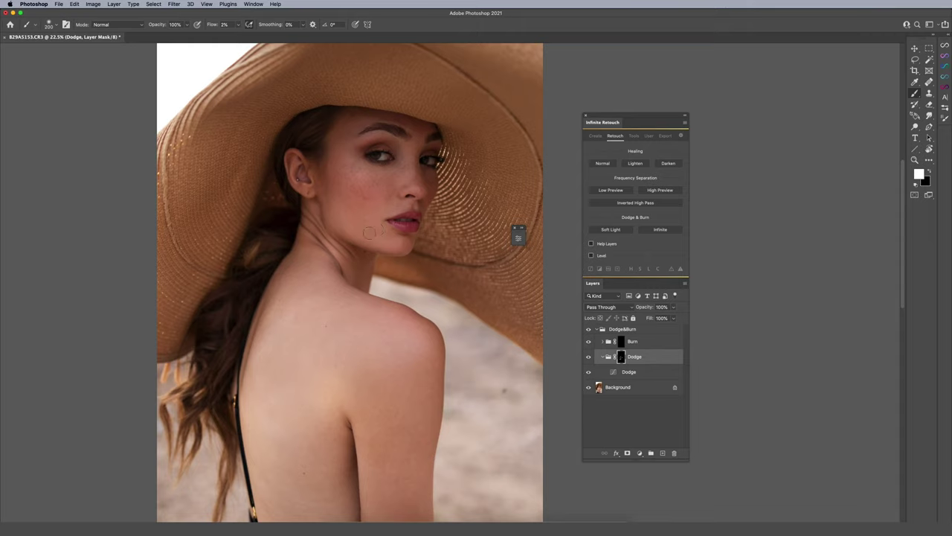
{"action": "left_click_drag", "start_coordinate": [393, 233], "coordinate": [372, 225]}
{"action": "key", "text": "bracketleft"}
Check the face with the Dodge group hidden and shown, and from a rotated, closer view before restoring the upright orientation.
{"action": "left_click", "coordinate": [588, 356]}
{"action": "left_click", "coordinate": [588, 358]}
{"action": "key", "text": "x"}
{"action": "key", "text": "x"}
{"action": "key", "text": "r"}
{"action": "left_click_drag", "start_coordinate": [444, 143], "coordinate": [389, 145]}
{"action": "scroll", "coordinate": [359, 144], "scroll_direction": "up", "scroll_amount": 2}
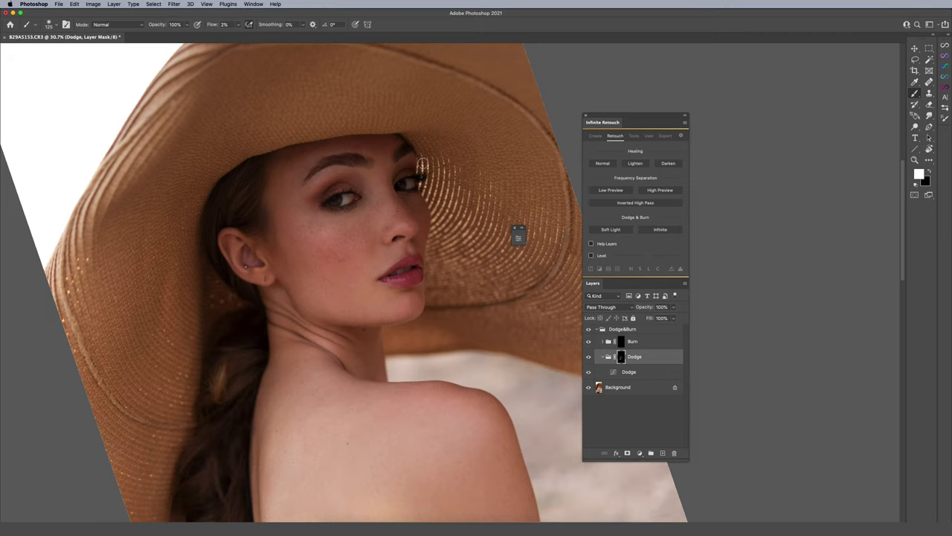
{"action": "key", "text": "Escape"}
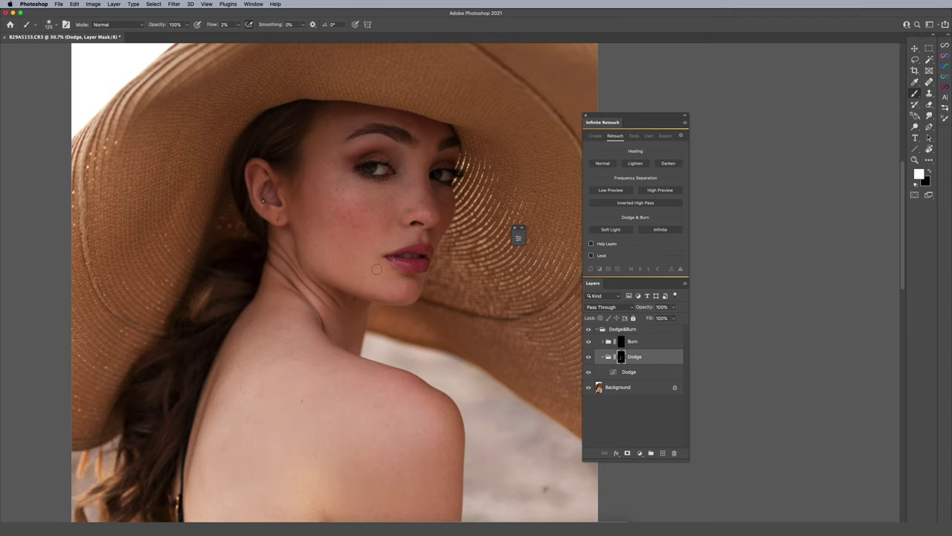
Set the Soft Light dodge and burn preset's method to 50% Grey with the Soft Light blend mode.
{"action": "left_click", "coordinate": [615, 233]}
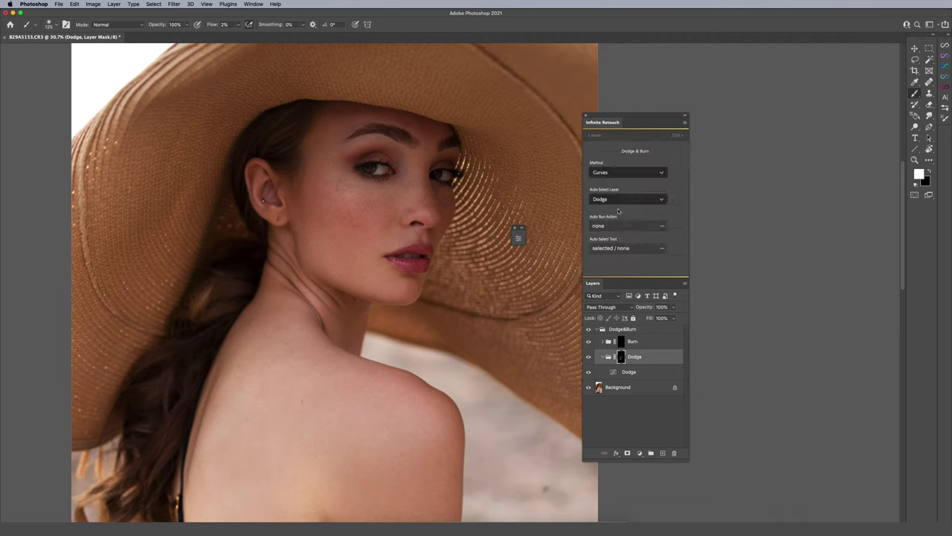
{"action": "left_click", "coordinate": [610, 173]}
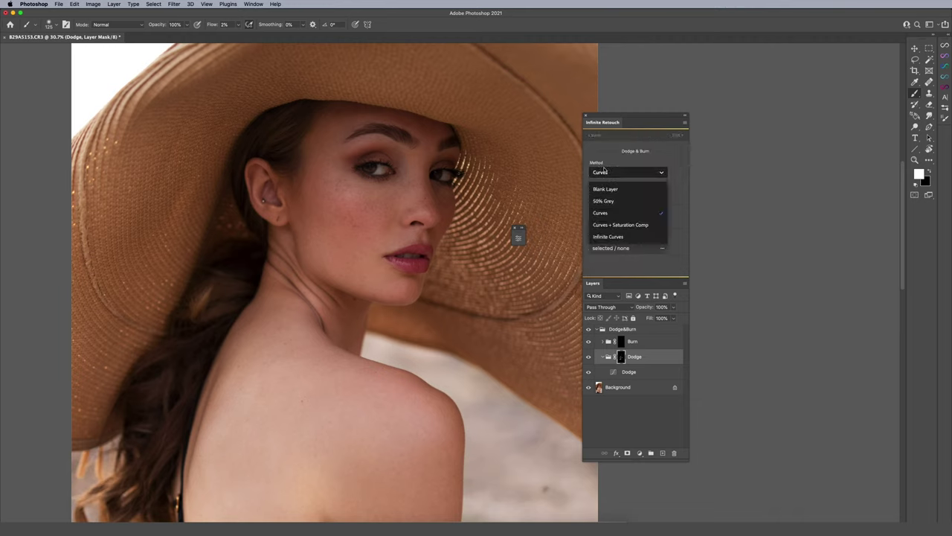
{"action": "left_click", "coordinate": [611, 201]}
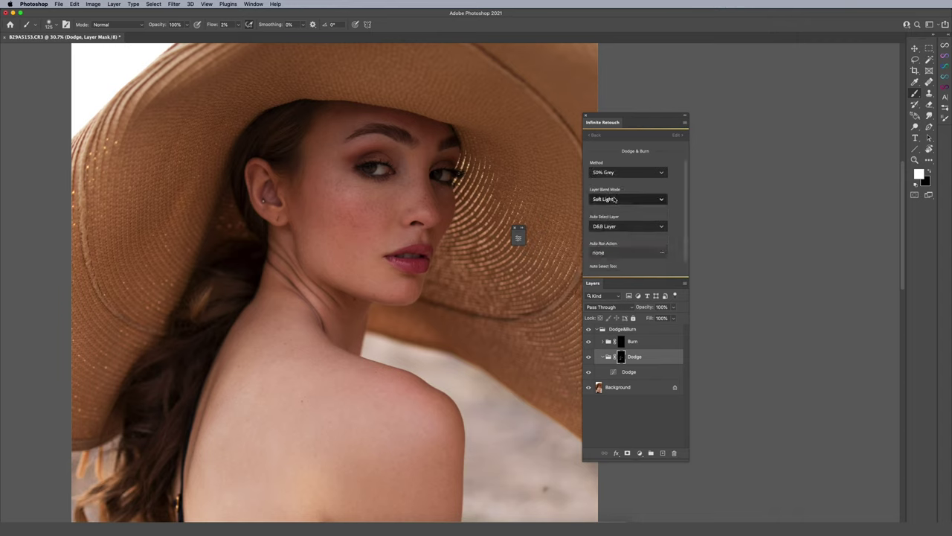
{"action": "left_click", "coordinate": [675, 134]}
{"action": "left_click", "coordinate": [595, 135]}
Assign the Grain action from the Pratik Naik Actions set as the preset's auto run action.
{"action": "scroll", "coordinate": [684, 170], "scroll_direction": "down", "scroll_amount": 2}
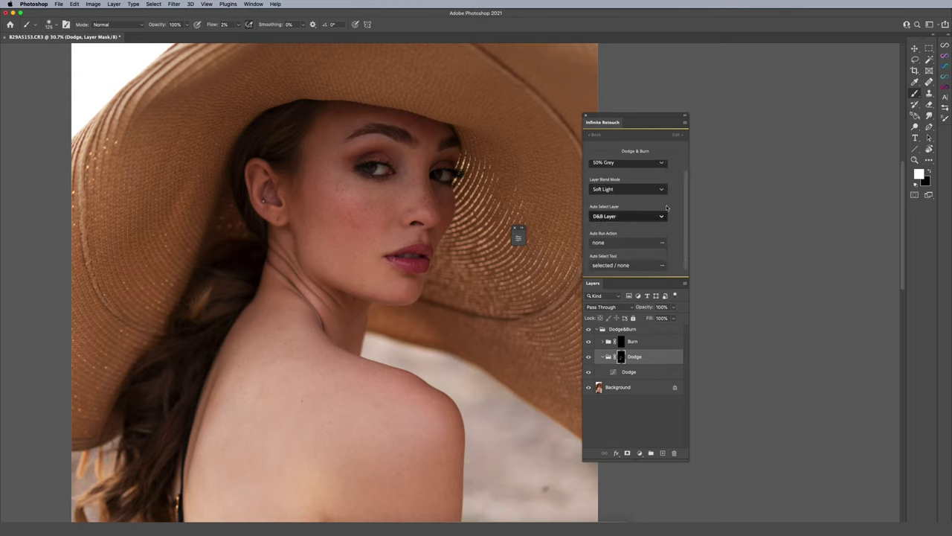
{"action": "left_click", "coordinate": [610, 244]}
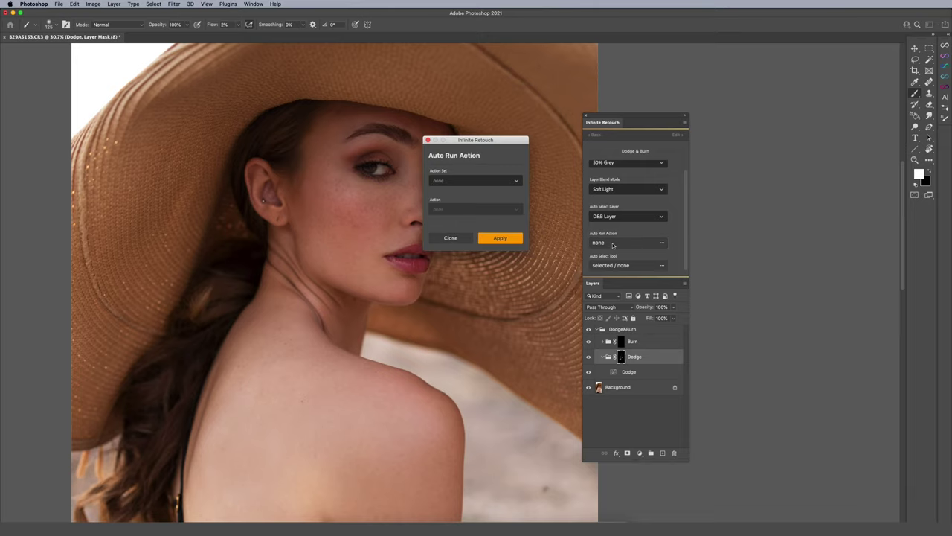
{"action": "left_click", "coordinate": [446, 180]}
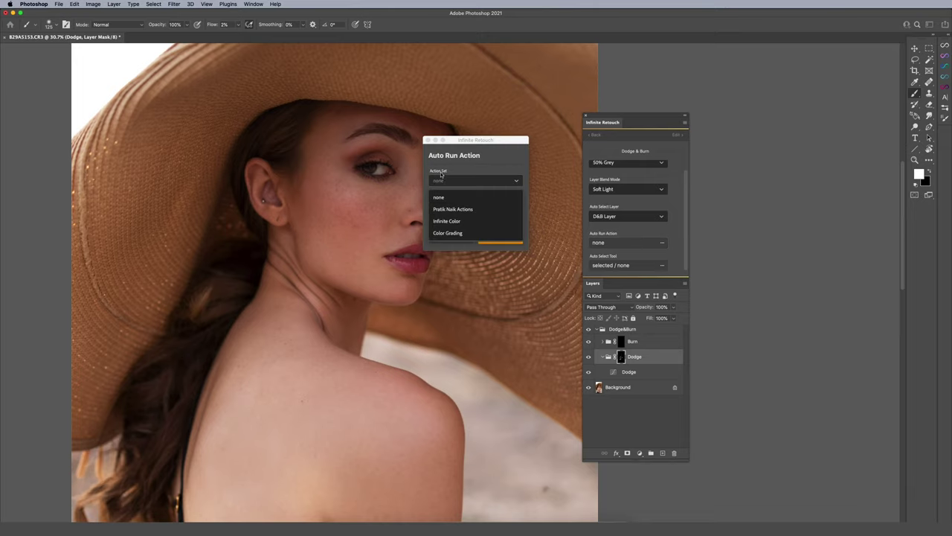
{"action": "left_click", "coordinate": [456, 212]}
{"action": "left_click", "coordinate": [469, 212]}
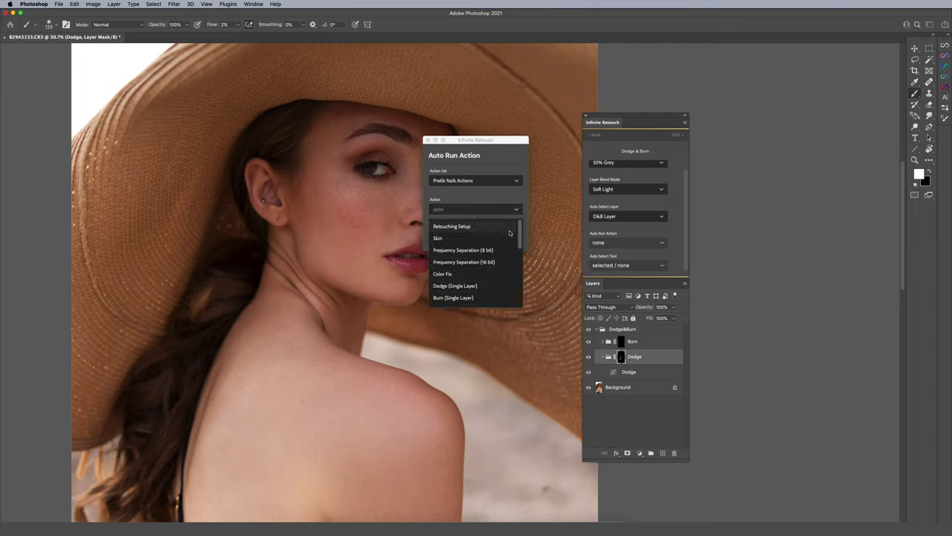
{"action": "left_click_drag", "start_coordinate": [520, 236], "coordinate": [520, 301]}
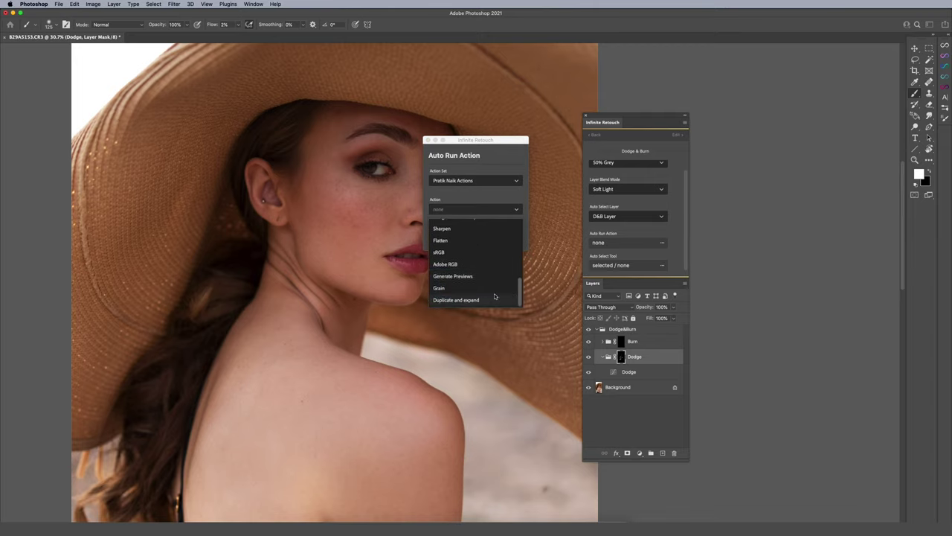
{"action": "left_click", "coordinate": [440, 289]}
{"action": "left_click", "coordinate": [496, 239]}
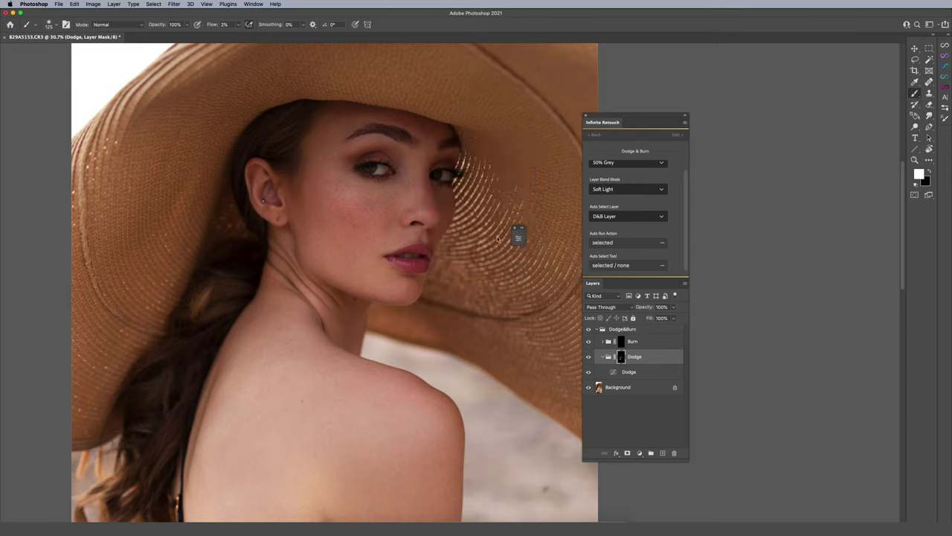
Run the Soft Light dodge and burn preset and select both the grey D&B layer and the grain layer above it.
{"action": "left_click", "coordinate": [595, 135]}
{"action": "left_click", "coordinate": [611, 230]}
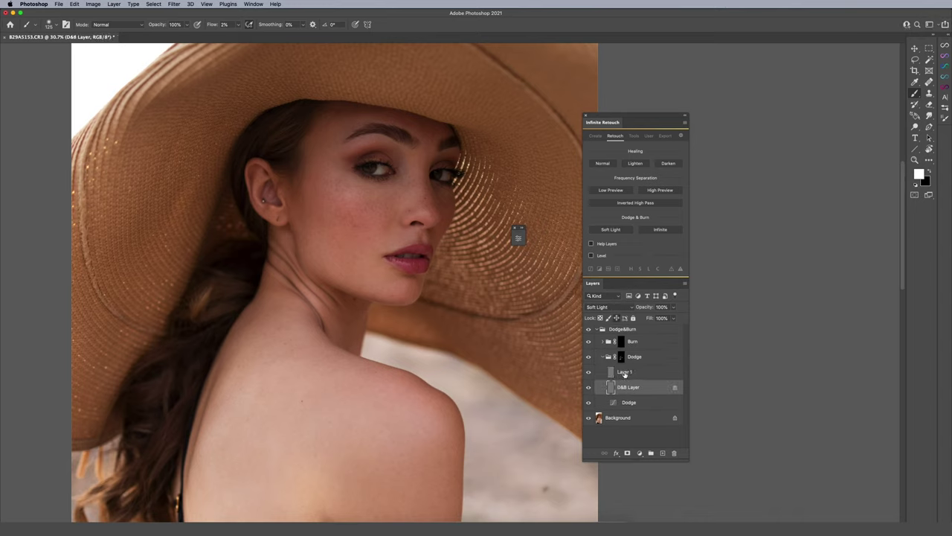
{"action": "left_click", "coordinate": [625, 373]}
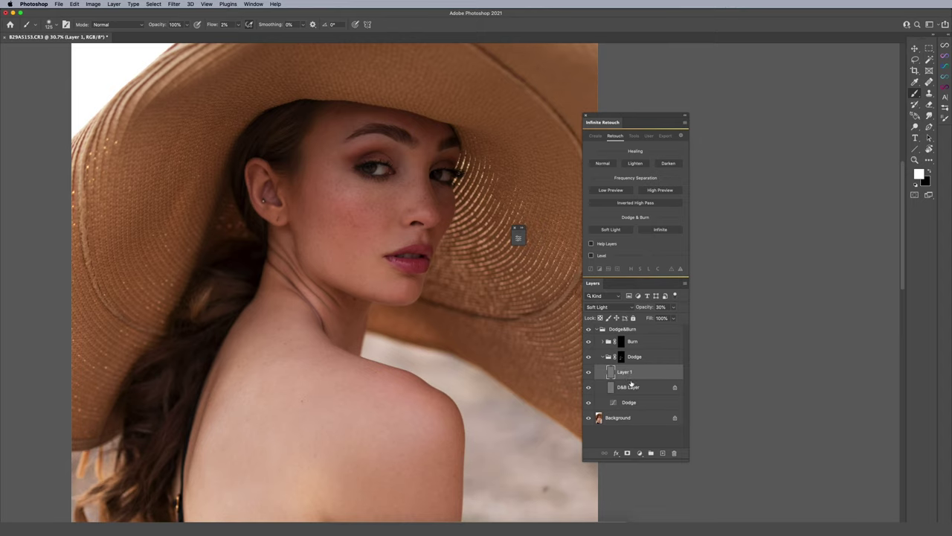
{"action": "left_click", "coordinate": [631, 392], "text": "shift"}
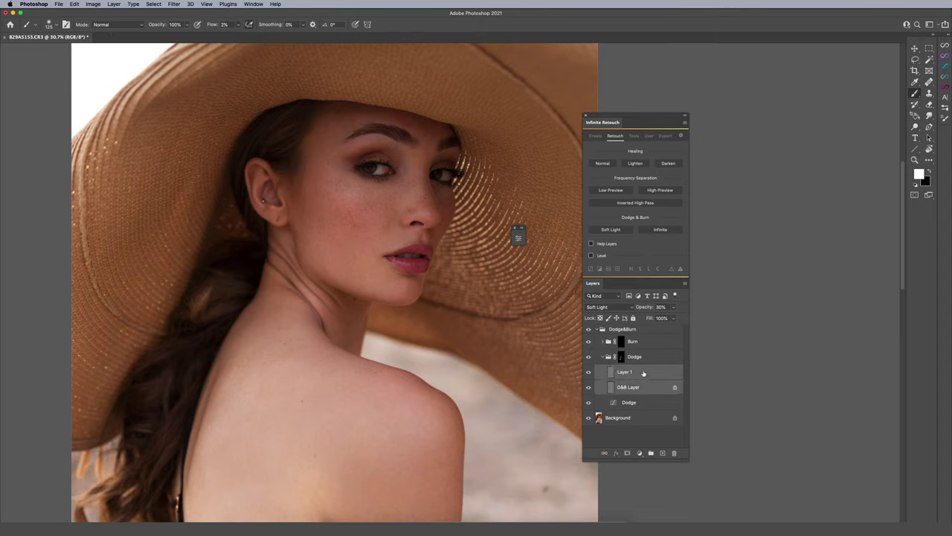
Delete the grey D&B layer and the grain layer above it from the Dodge group, keeping the Dodge curves layer.
{"action": "key", "text": "Delete"}
{"action": "key", "text": "Delete"}
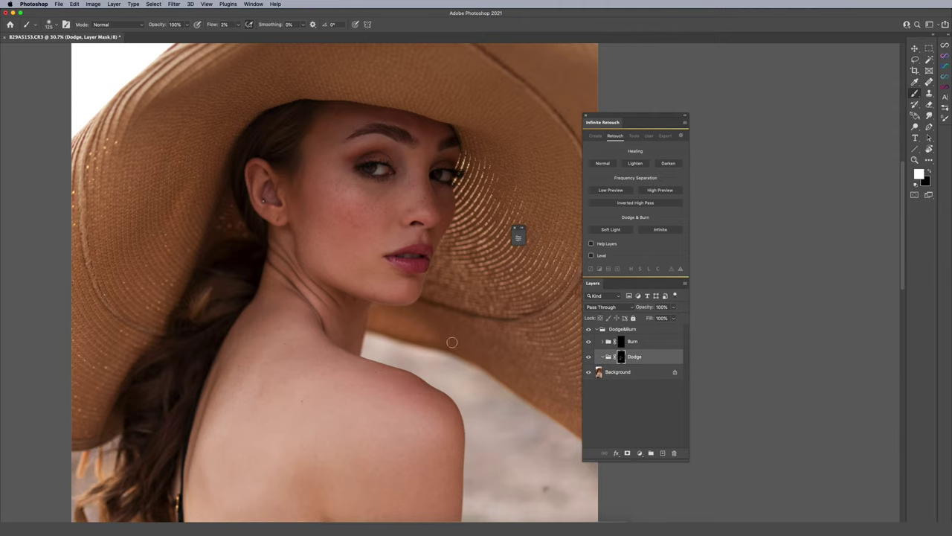
{"action": "key", "text": "super+z"}
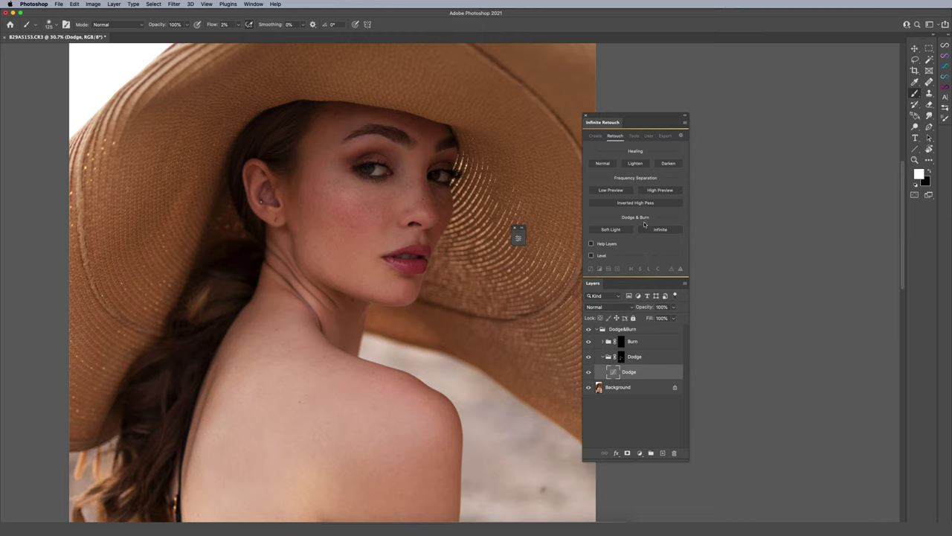
Compare more of the portrait at 25% with the Dodge&Burn group hidden and shown.
{"action": "key", "text": "z"}
{"action": "left_click", "coordinate": [467, 308], "text": "alt"}
{"action": "left_click", "coordinate": [467, 308], "text": "alt"}
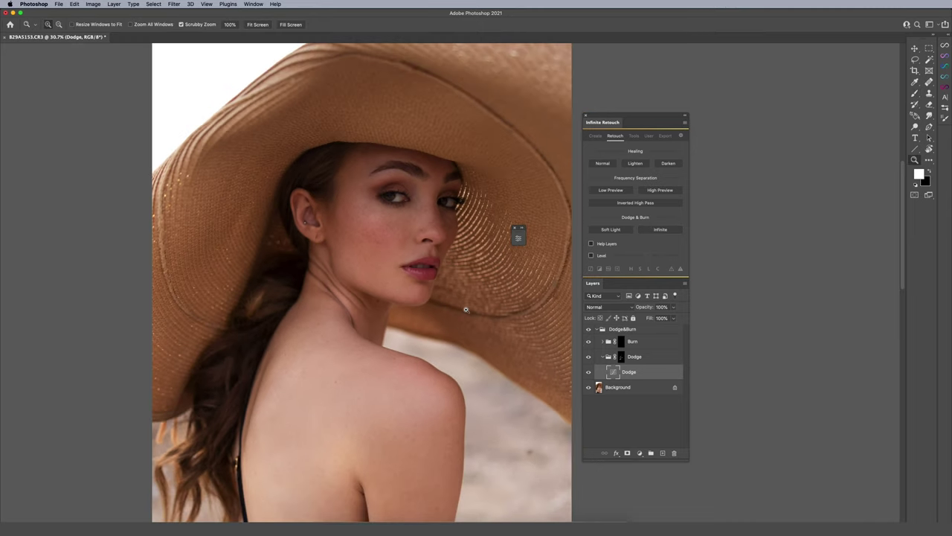
{"action": "key", "text": "b"}
{"action": "left_click", "coordinate": [588, 330]}
{"action": "left_click", "coordinate": [588, 330]}
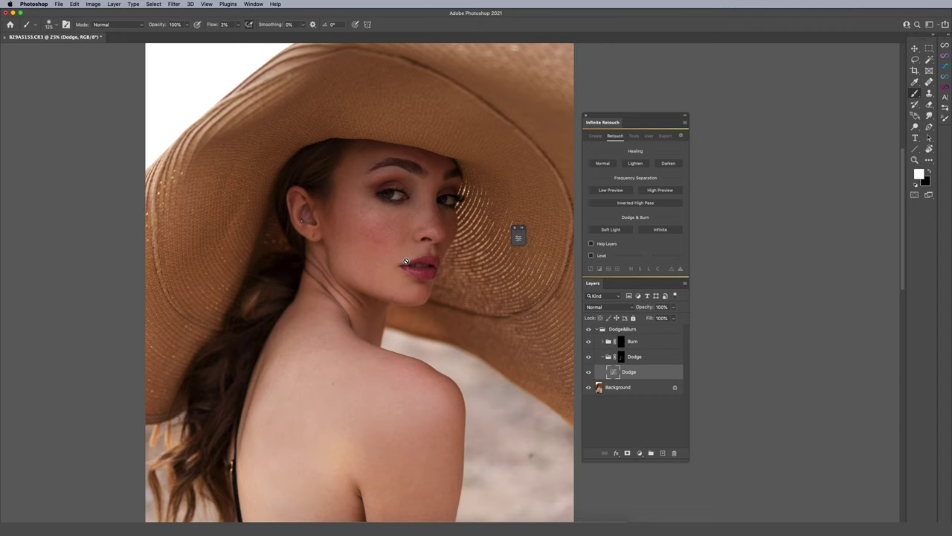
Review Infinite Retouch's user layers, retouching functions and tools, and inspect the Grain settings without applying them.
{"action": "left_click", "coordinate": [649, 136]}
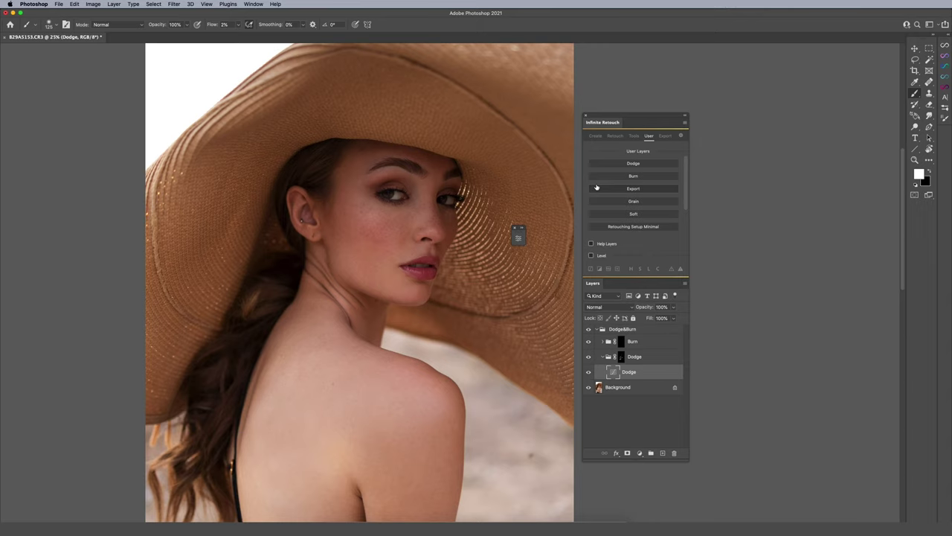
{"action": "left_click", "coordinate": [617, 136]}
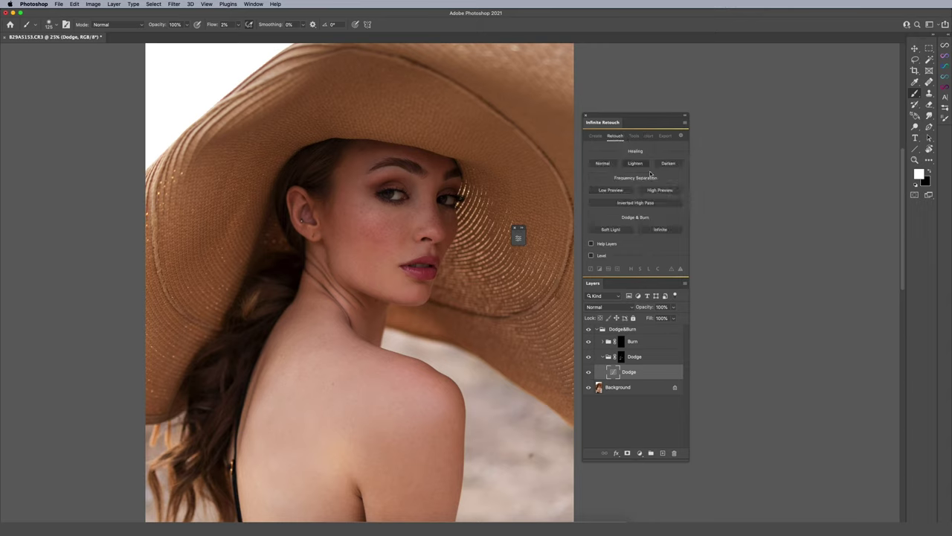
{"action": "left_click", "coordinate": [634, 137]}
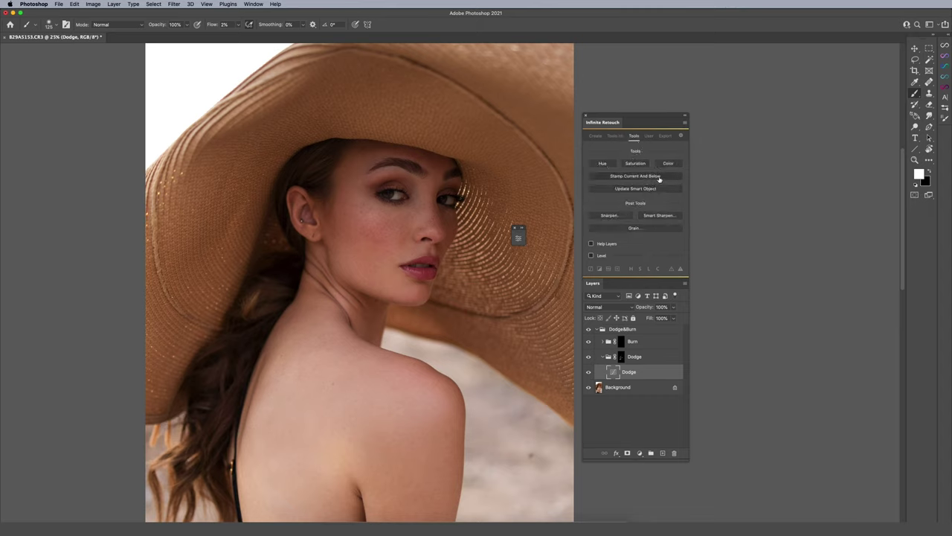
{"action": "left_click", "coordinate": [635, 228]}
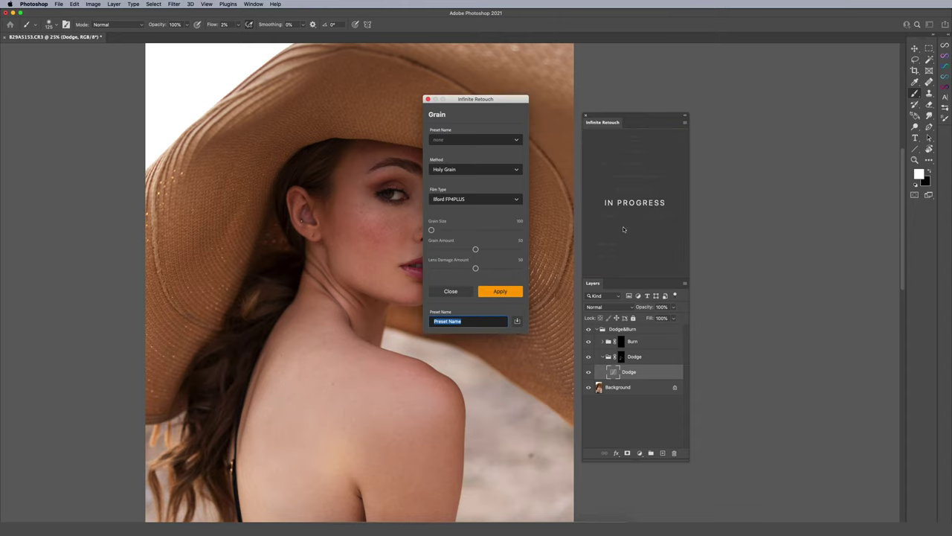
{"action": "left_click", "coordinate": [465, 293]}
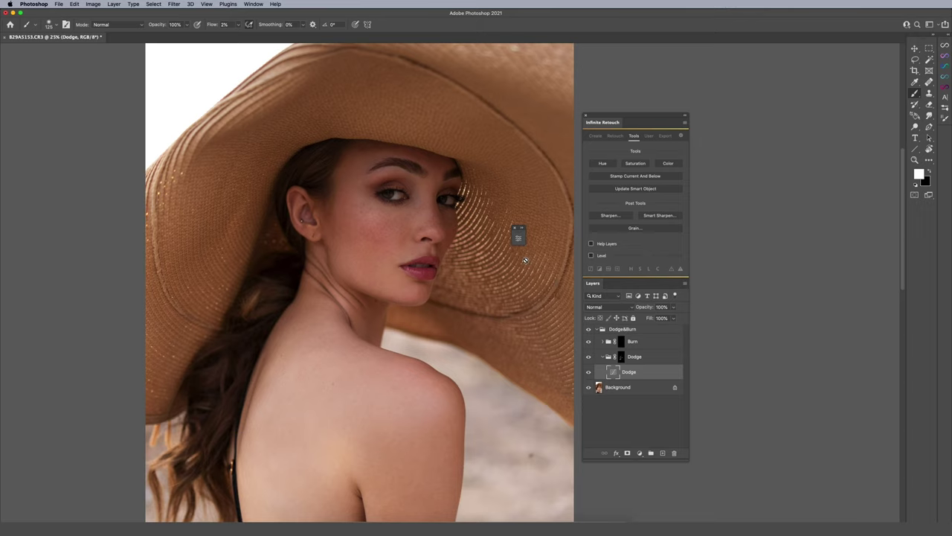